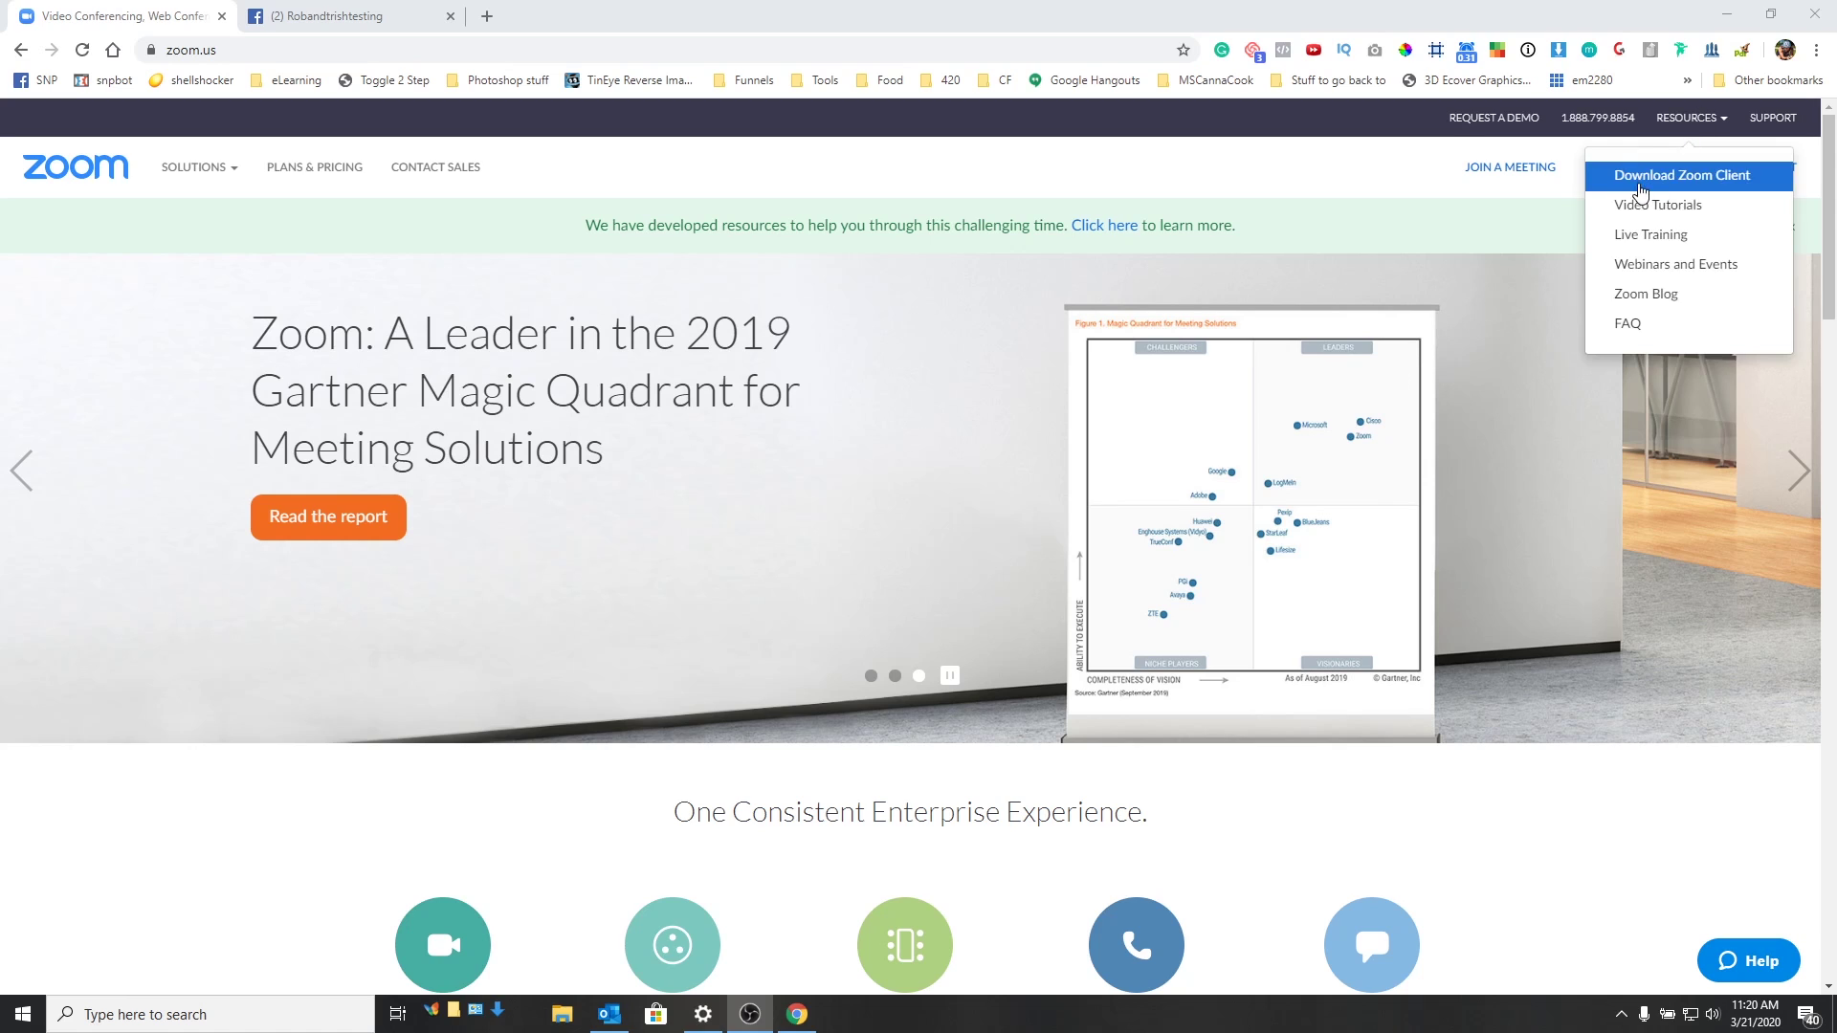
- Host a new Zoom meeting with video on through the Zoom app, and drag its window off screen
mouse_move(1645, 165)
click(1624, 209)
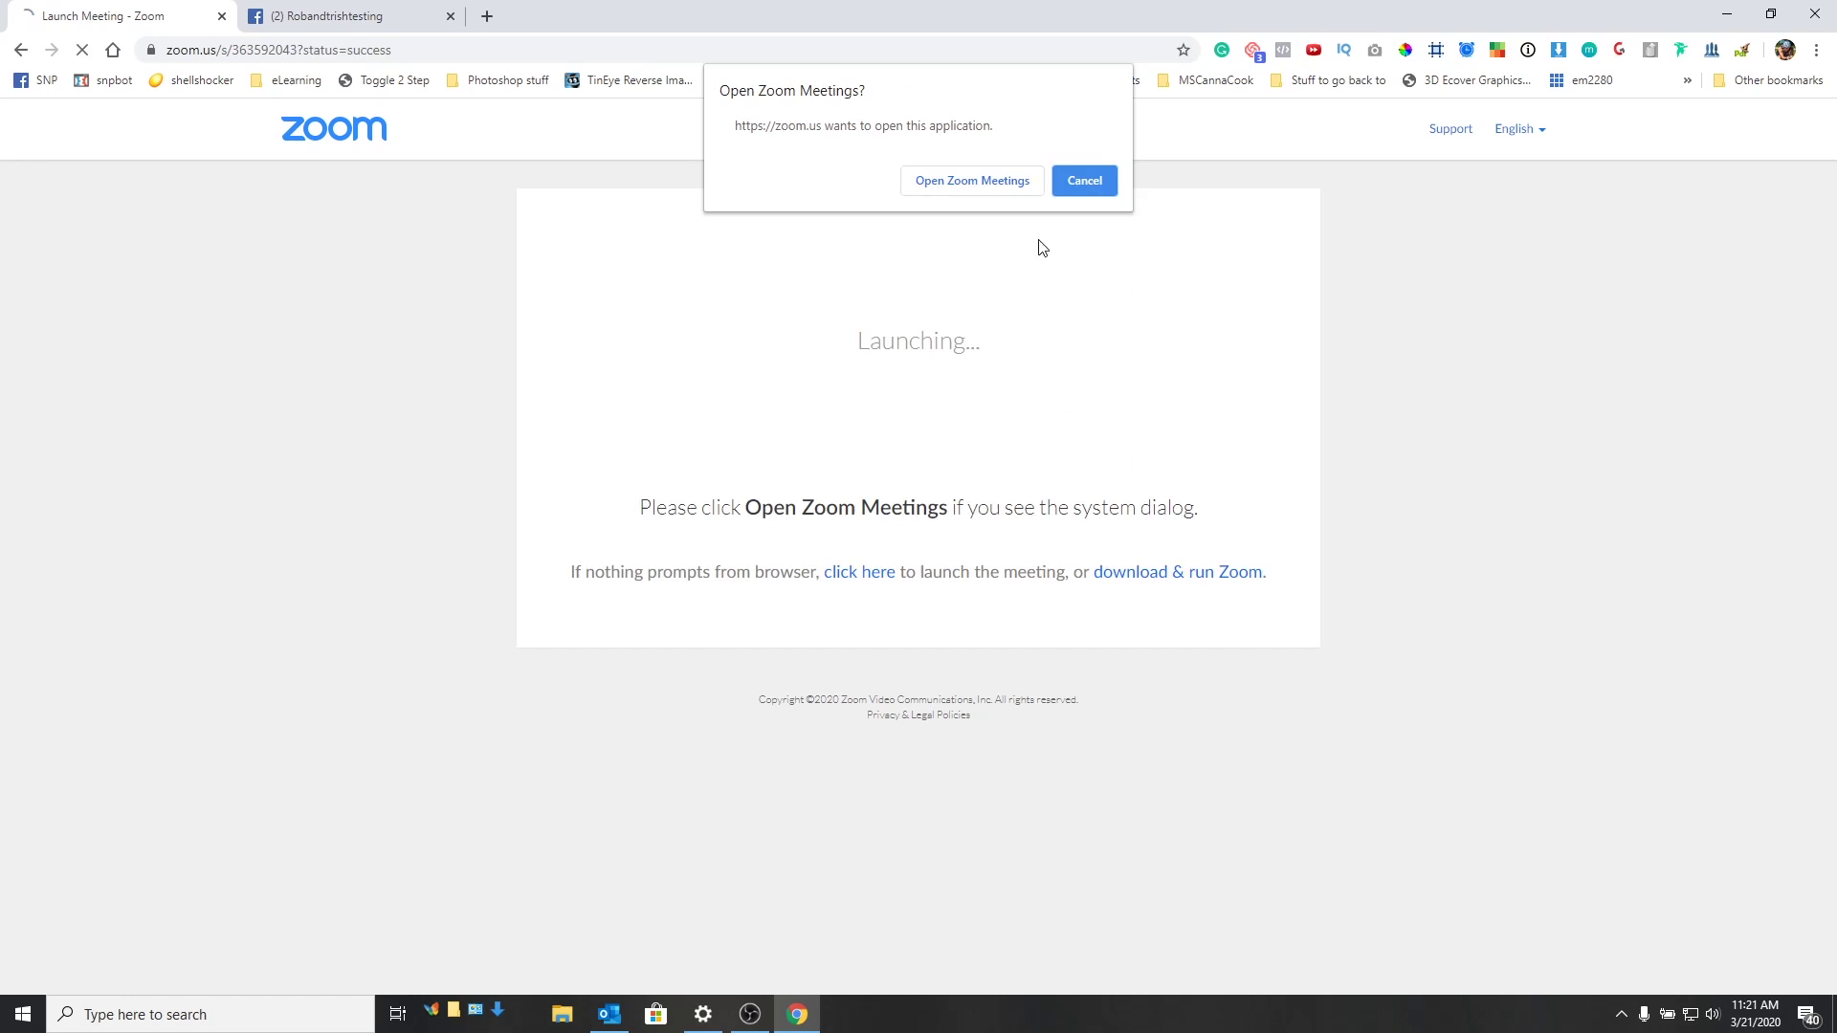
click(993, 183)
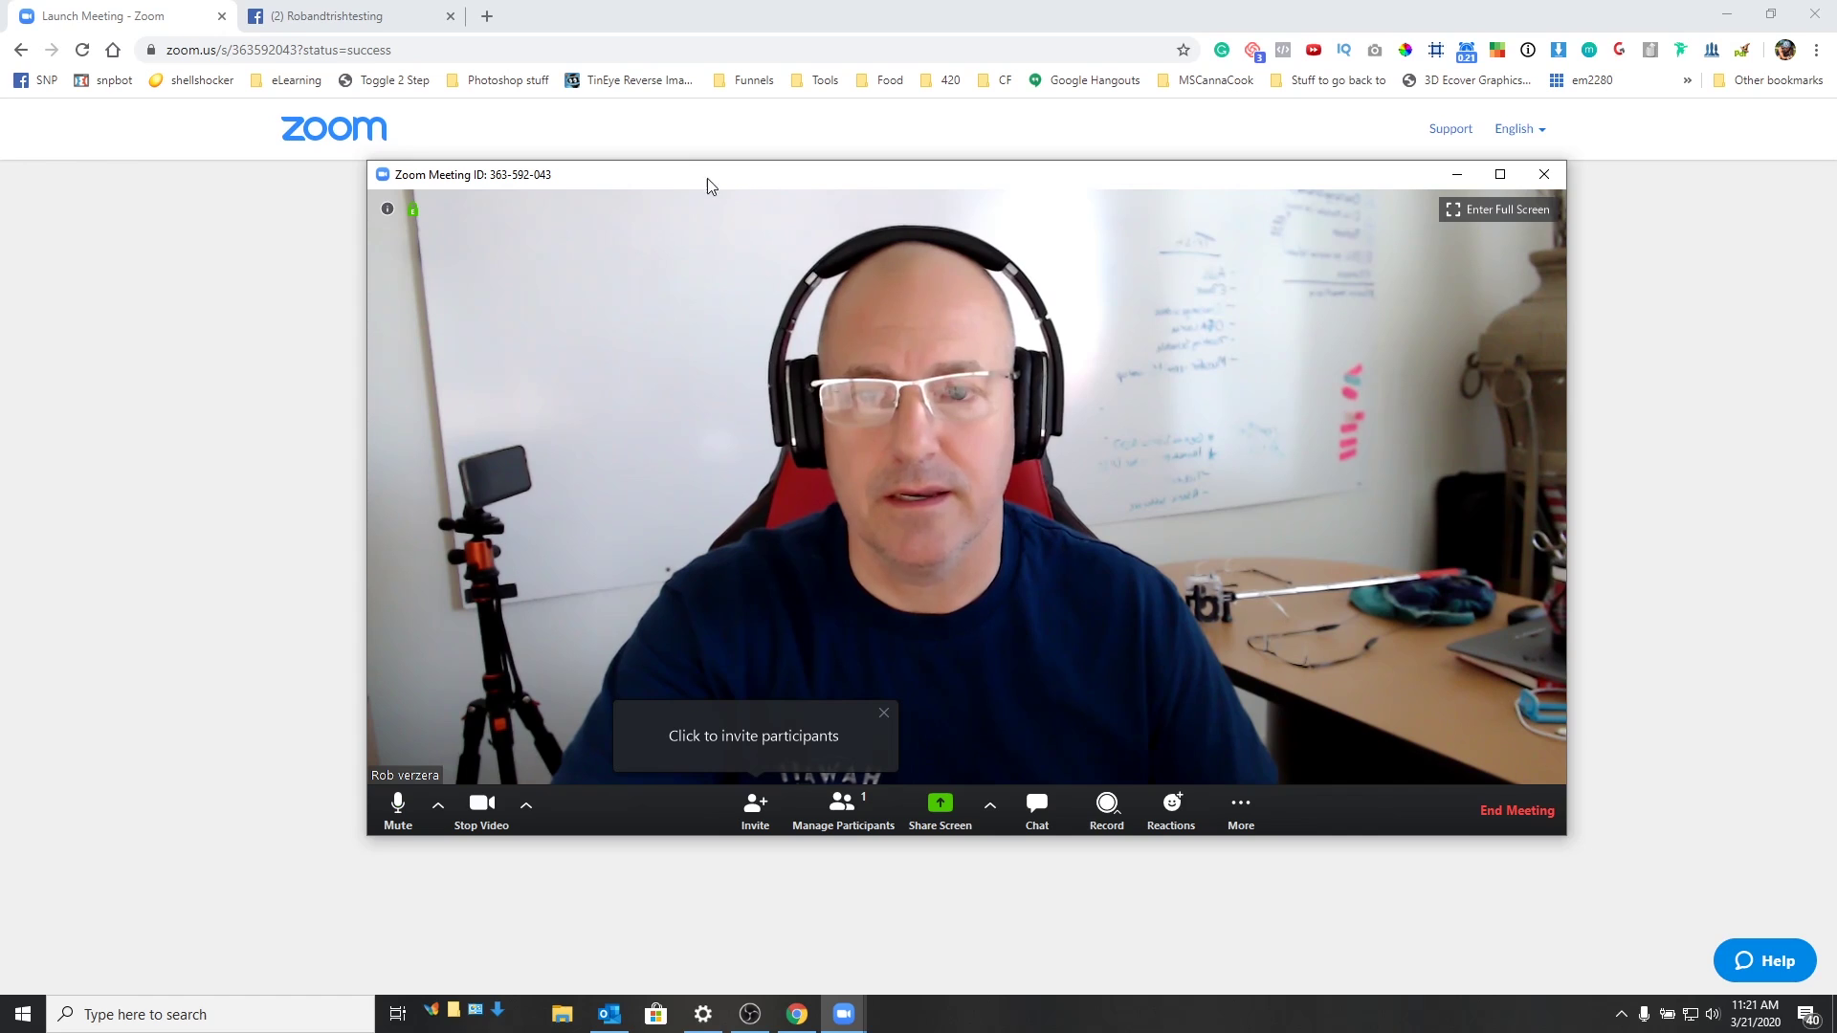
drag(743, 184, 736, 0)
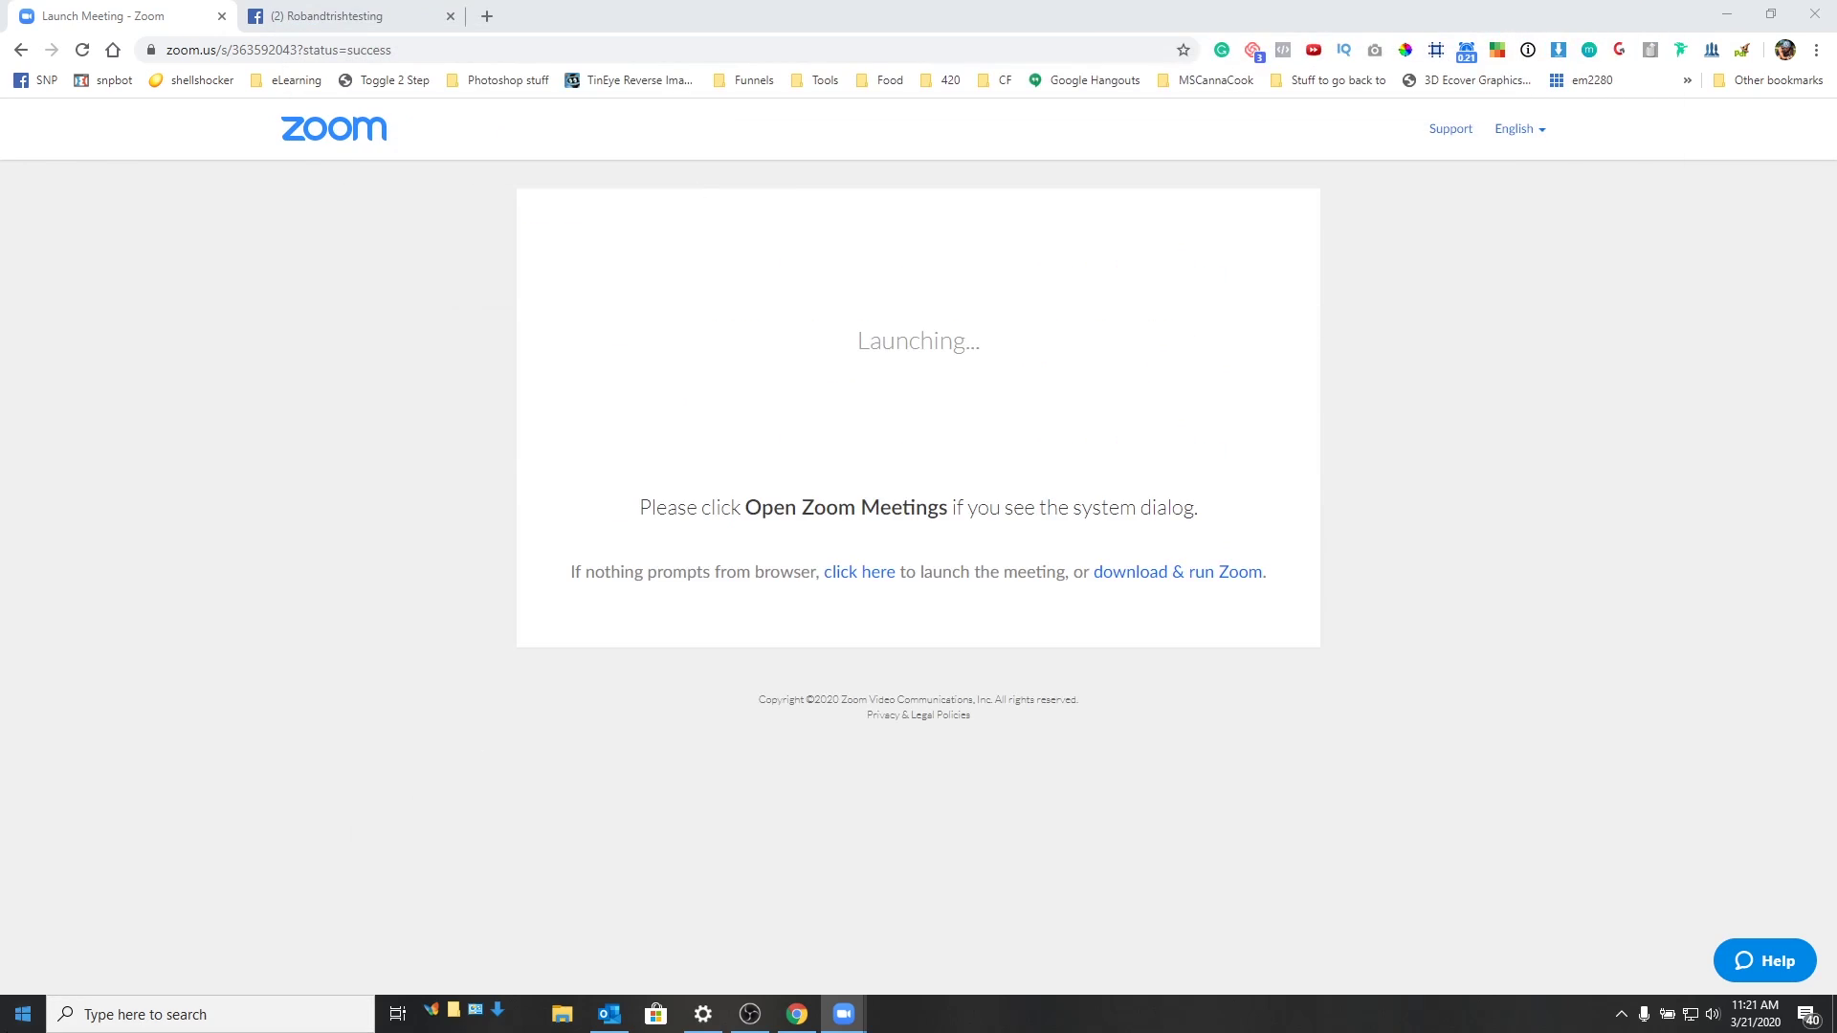
- Launch OBS Studio from Windows search, proceeding past the already-running warning
click(226, 1014)
text(obs)
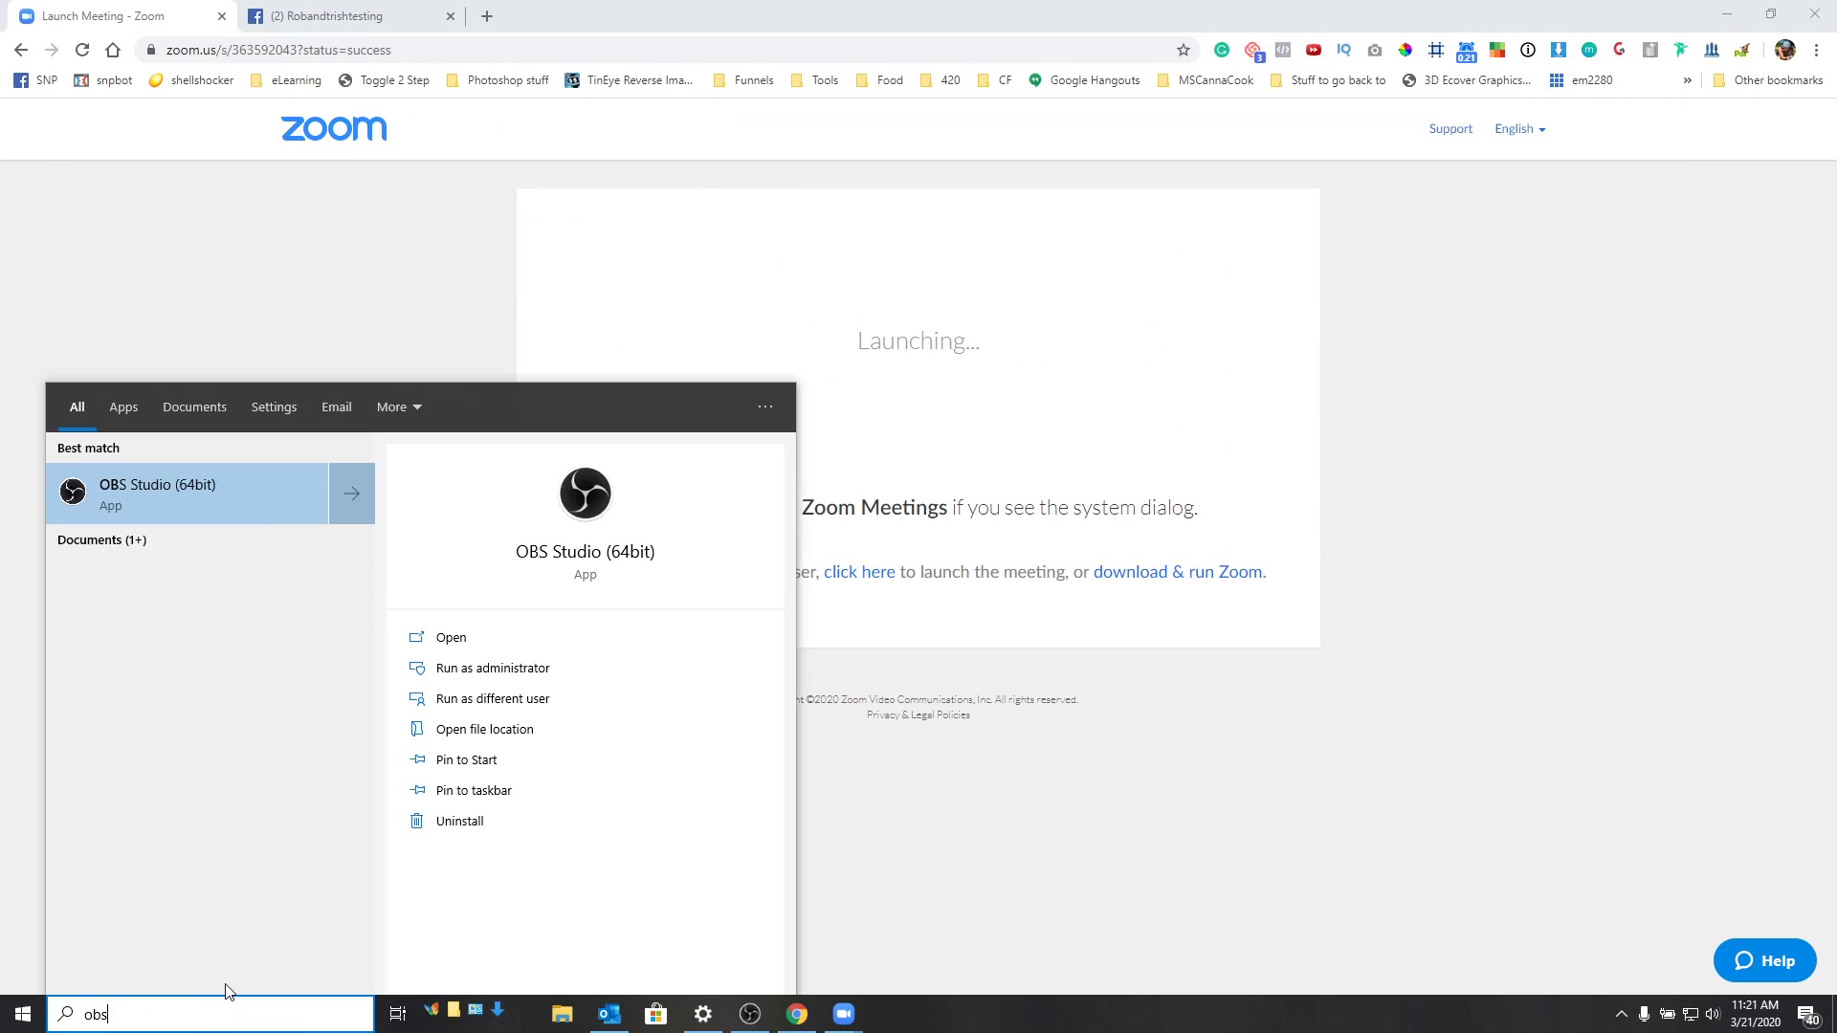
key(Return)
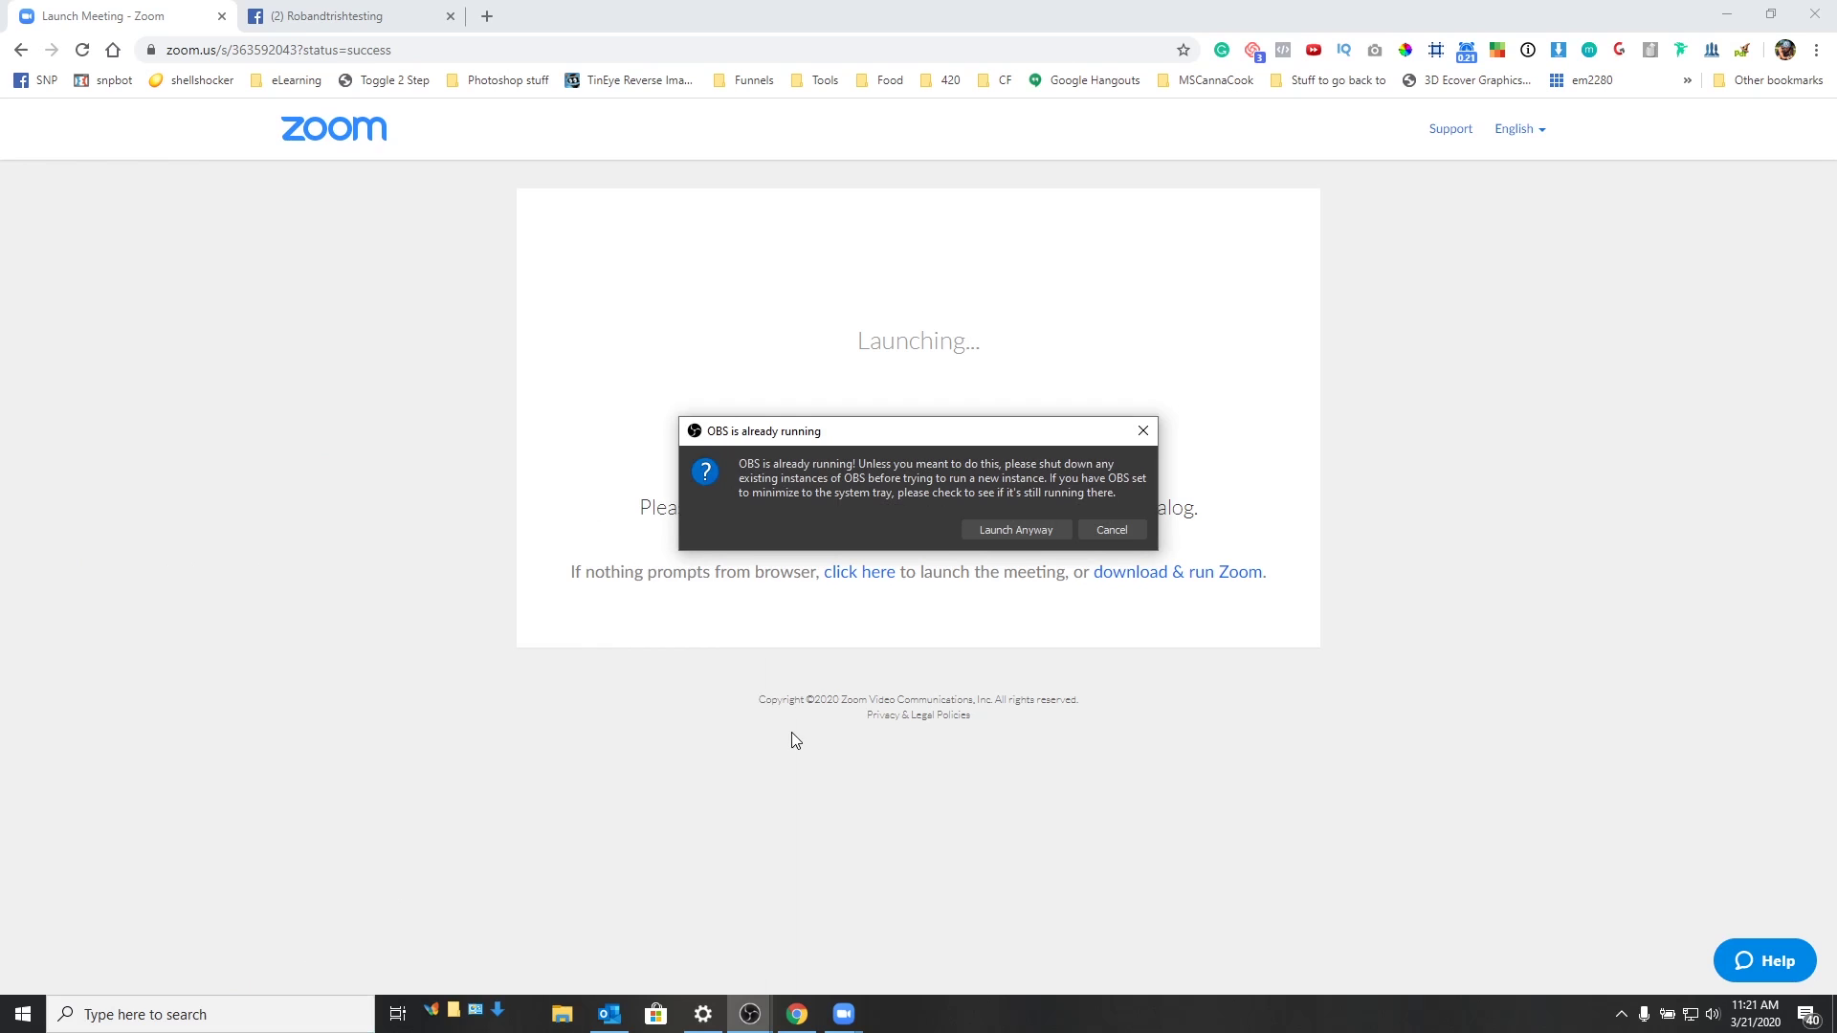
click(1029, 526)
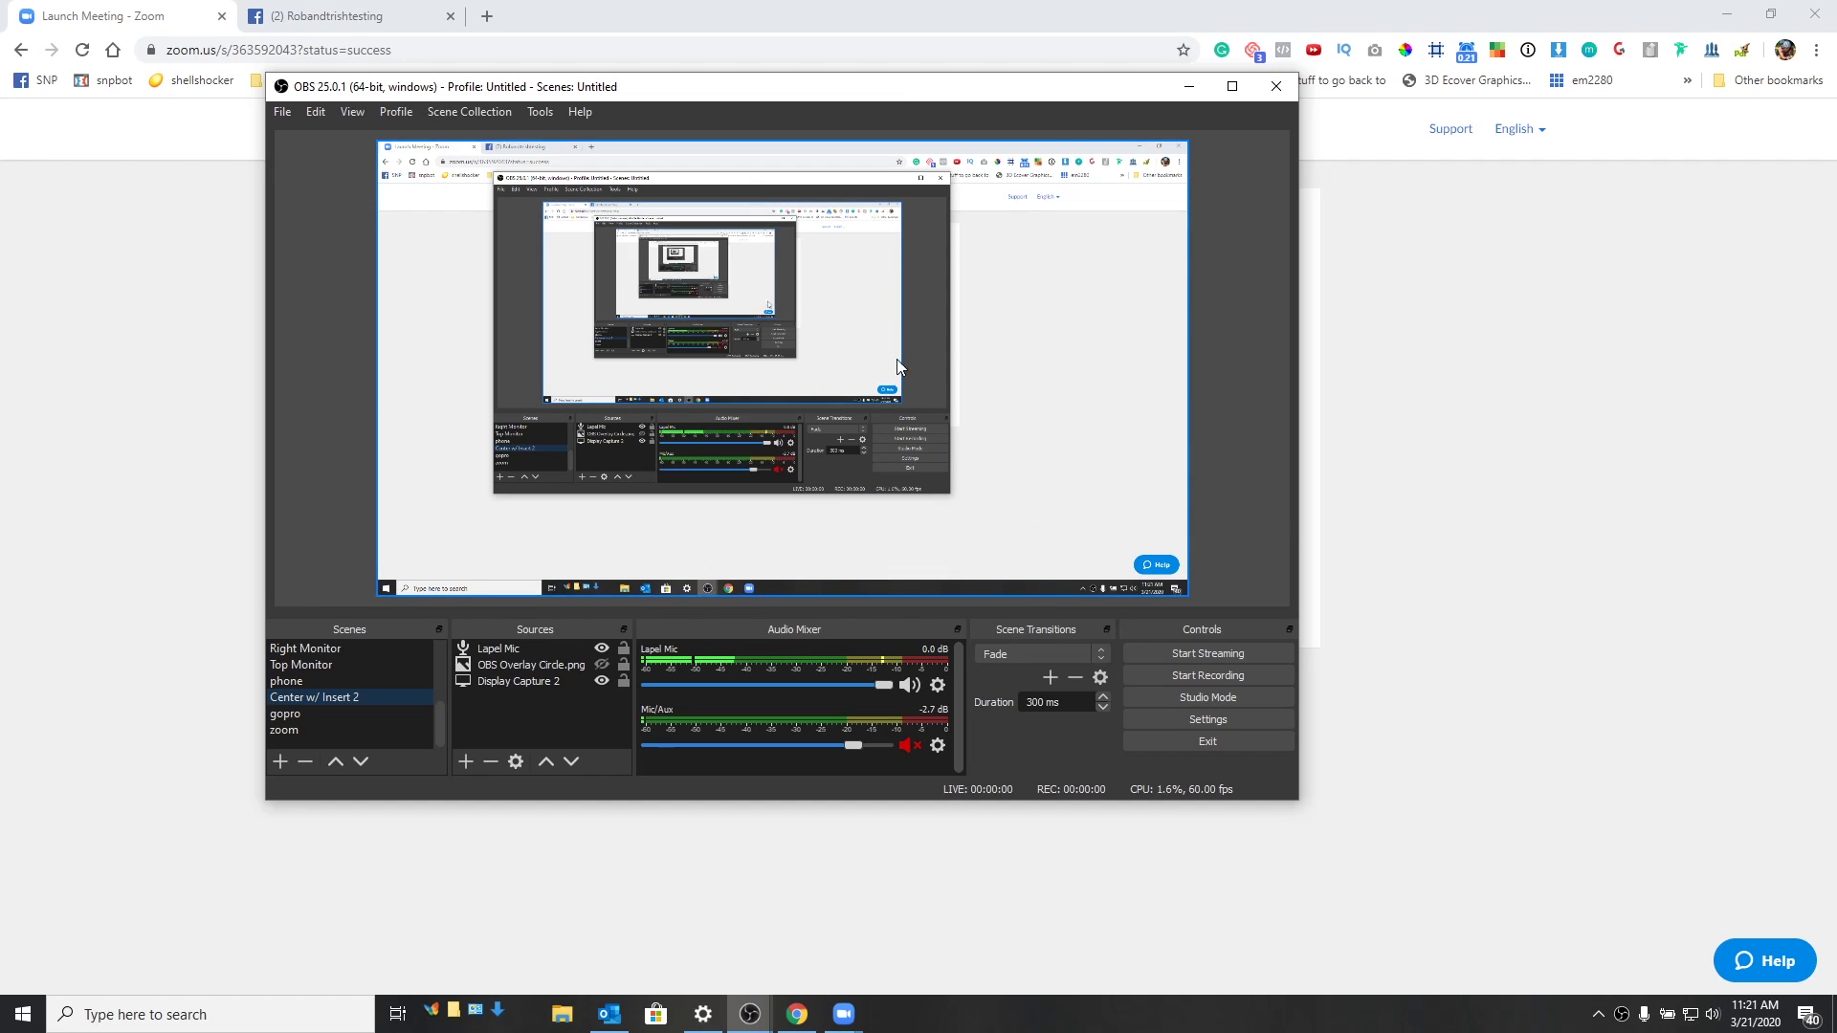
- Delete the old 'zoom' scene and create a new empty scene named 'Zoom'
click(290, 731)
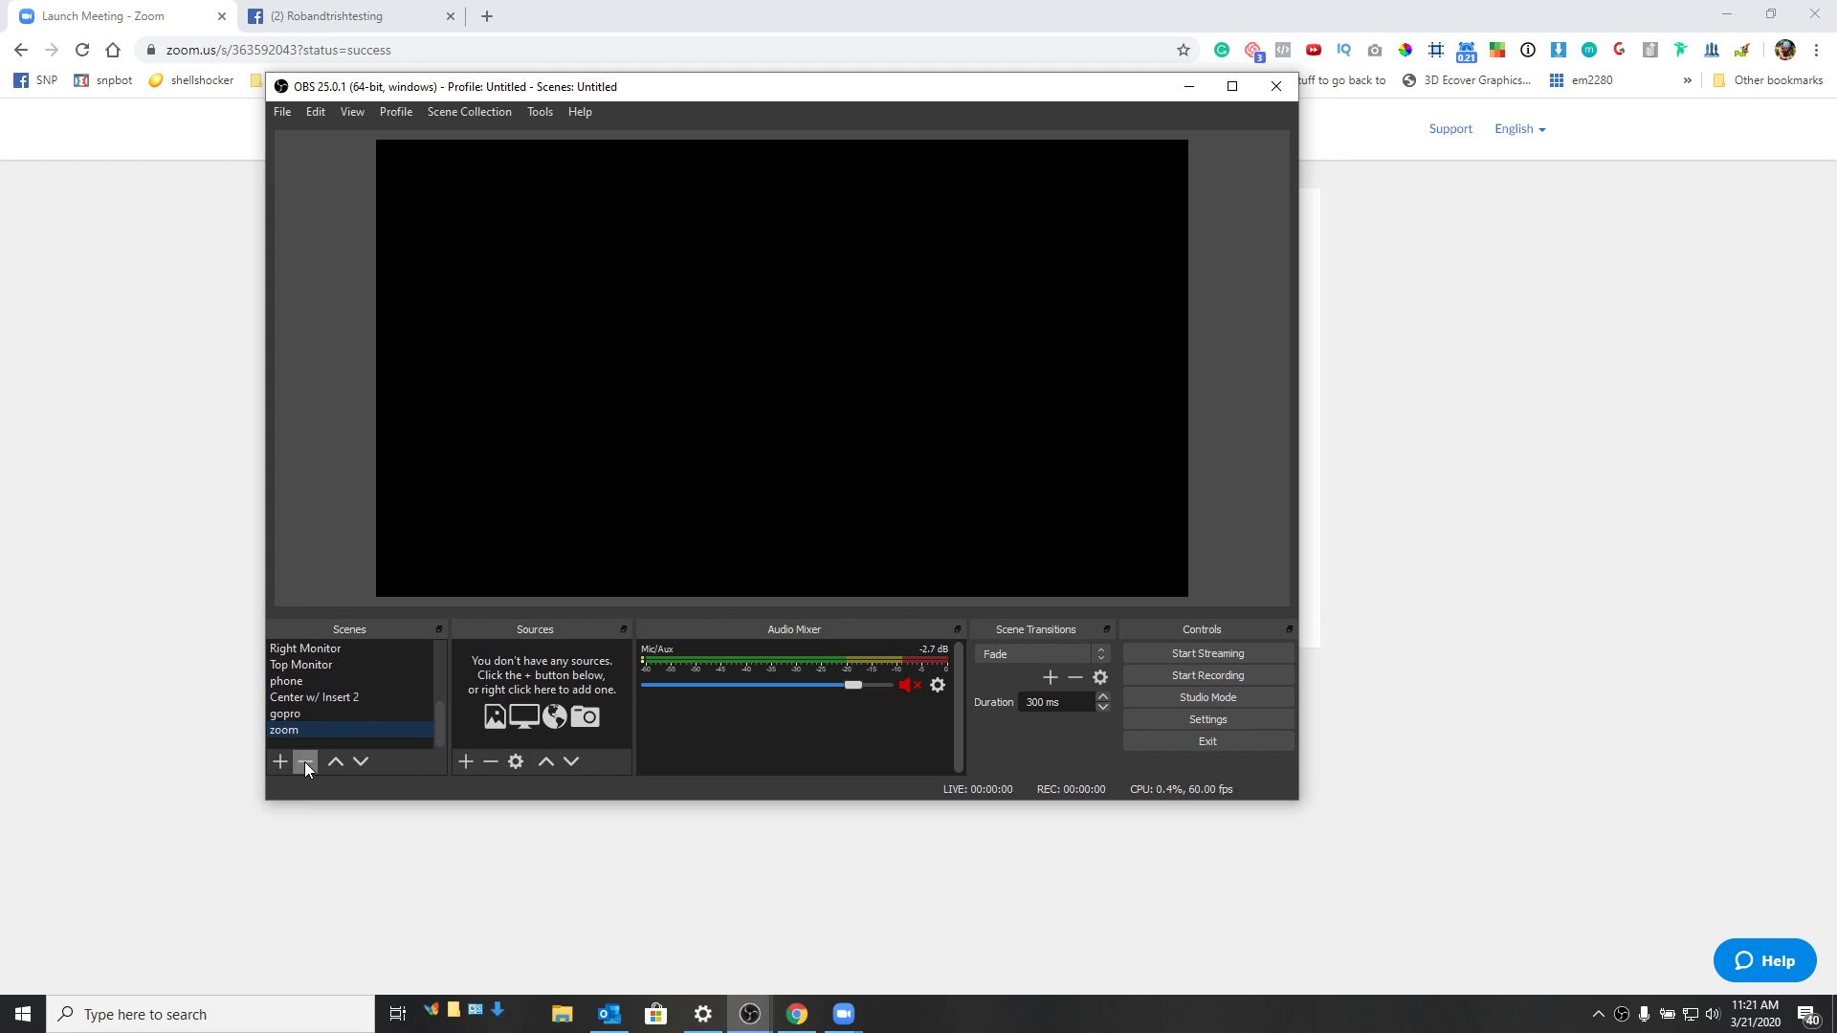
click(304, 762)
click(819, 472)
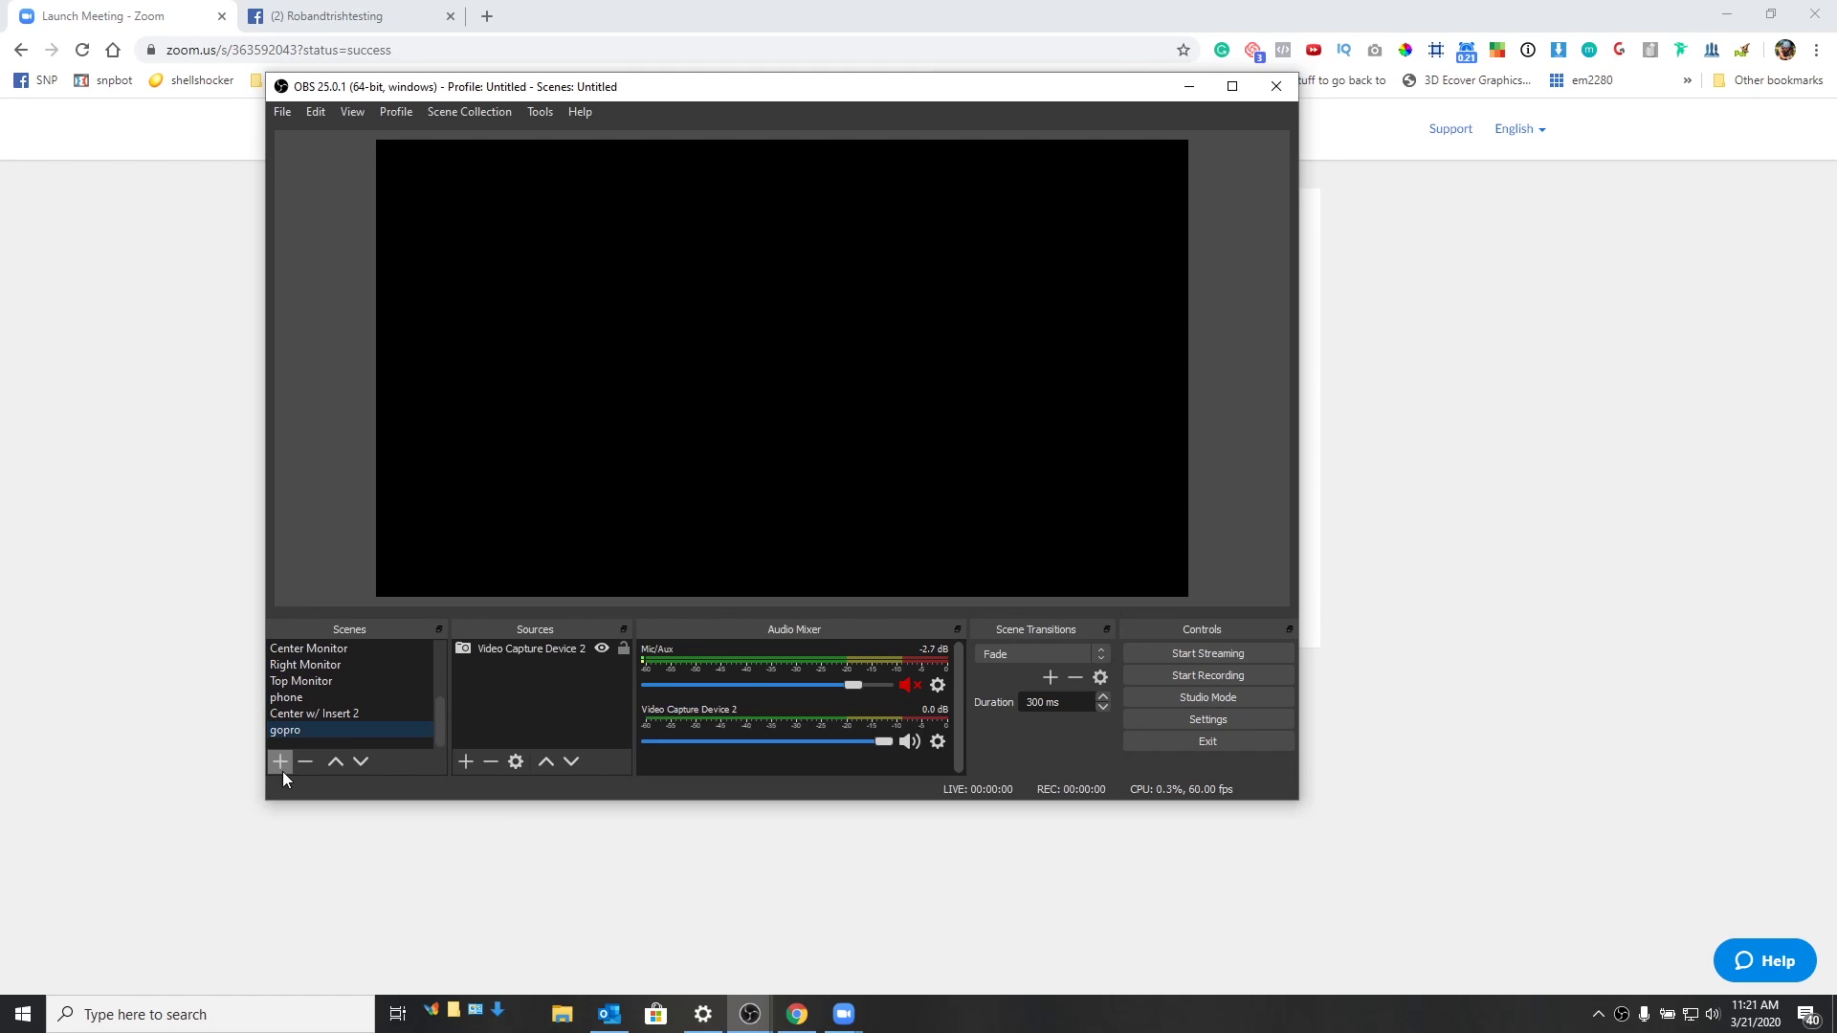
click(280, 760)
text(Zoom)
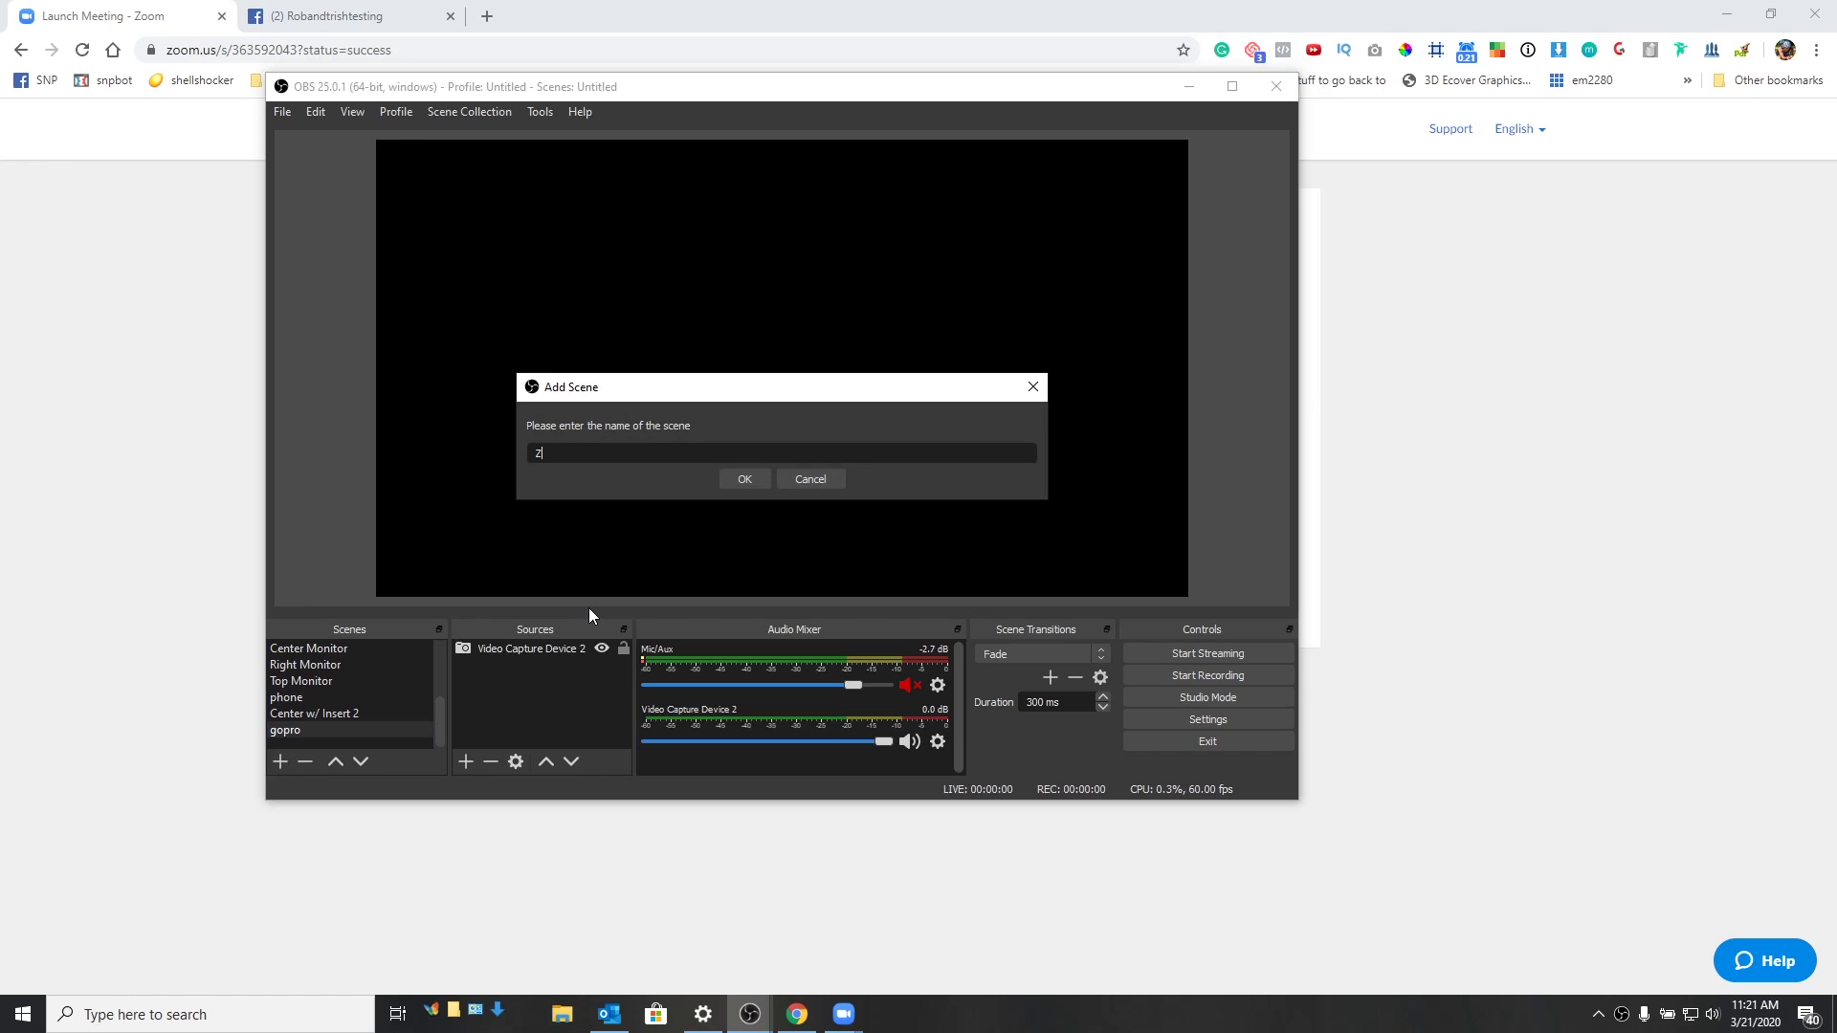
key(Return)
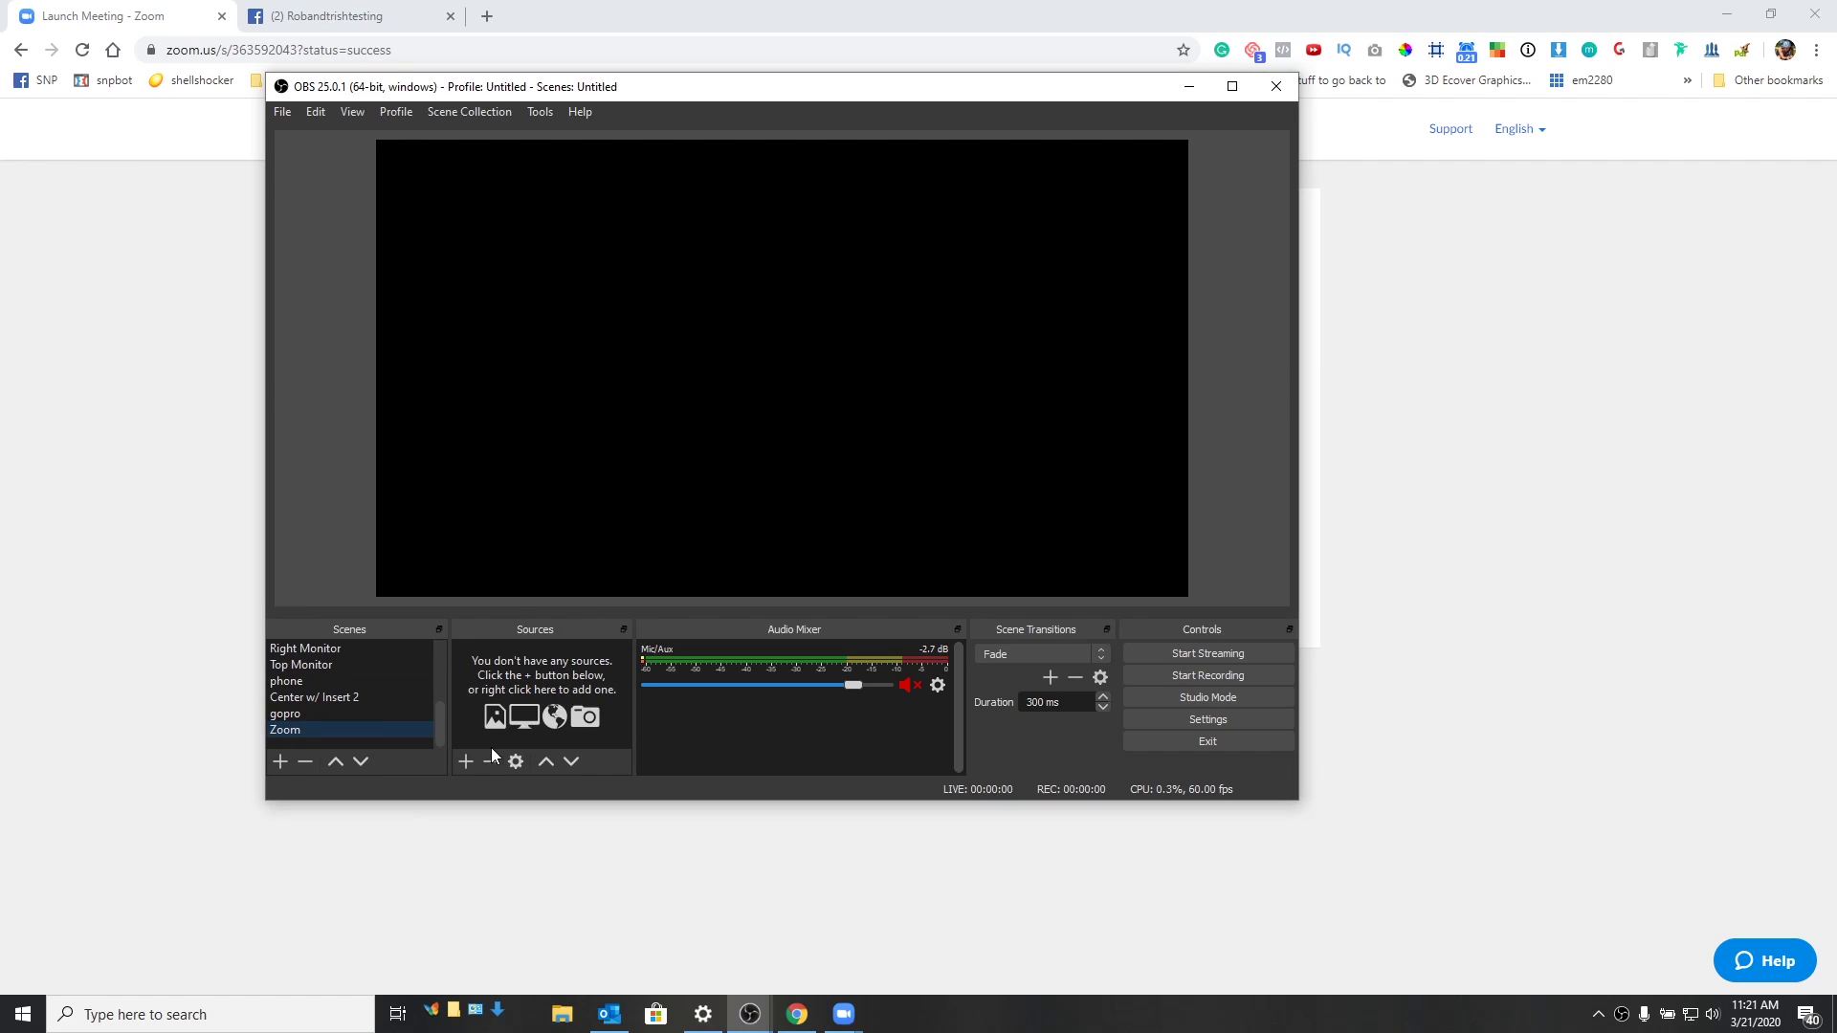
- Add a 'Zoom Meeting' Window Capture of the Zoom meeting window using Windows Graphics Capture
click(461, 763)
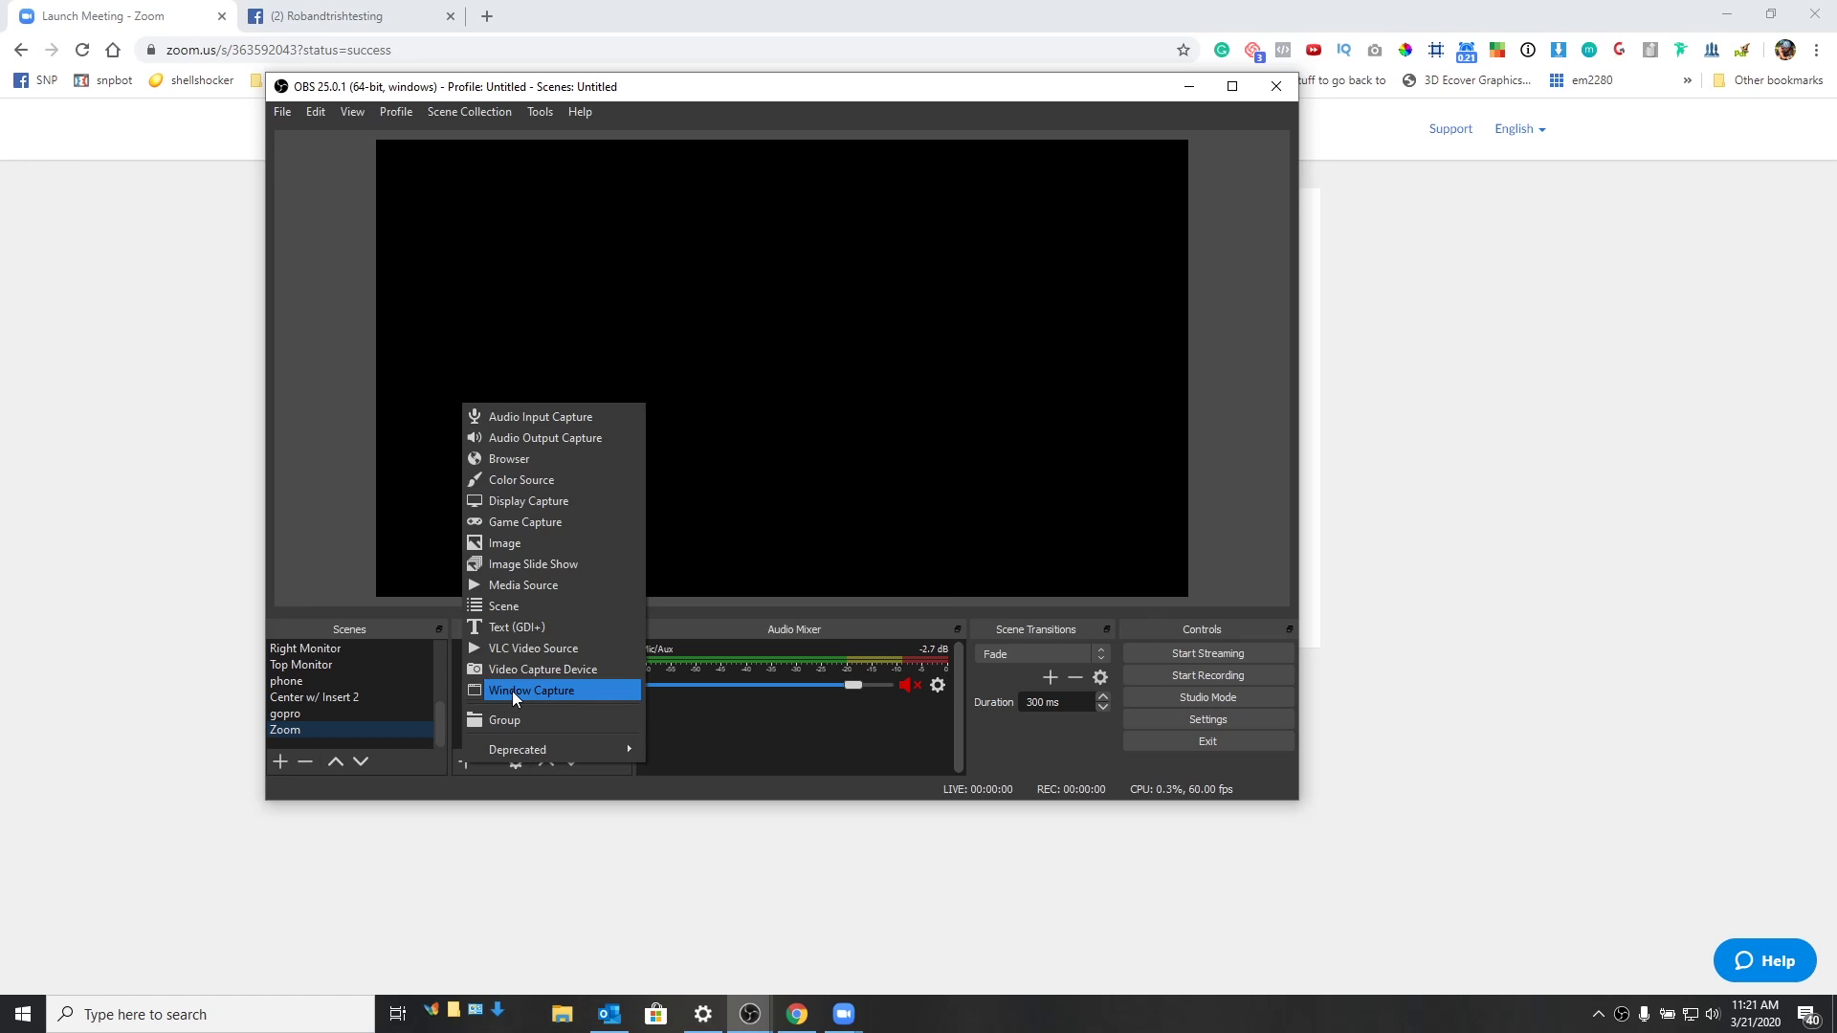
click(513, 691)
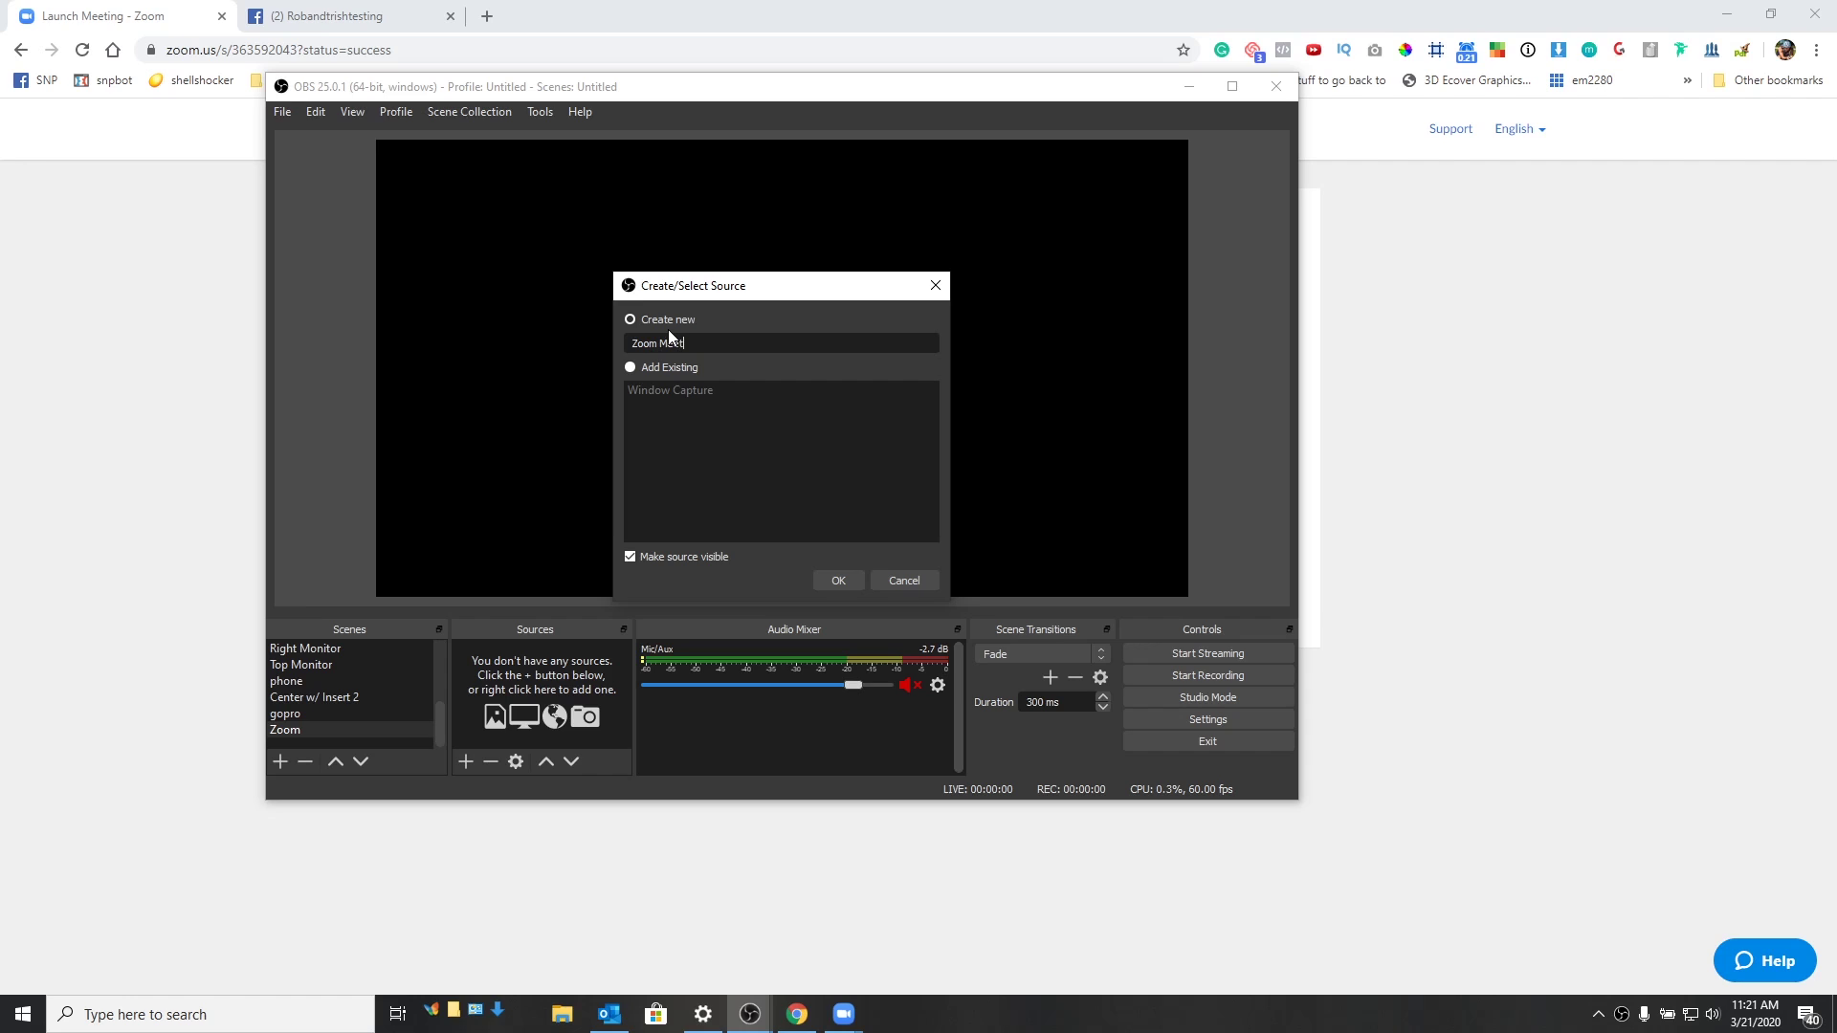
click(845, 580)
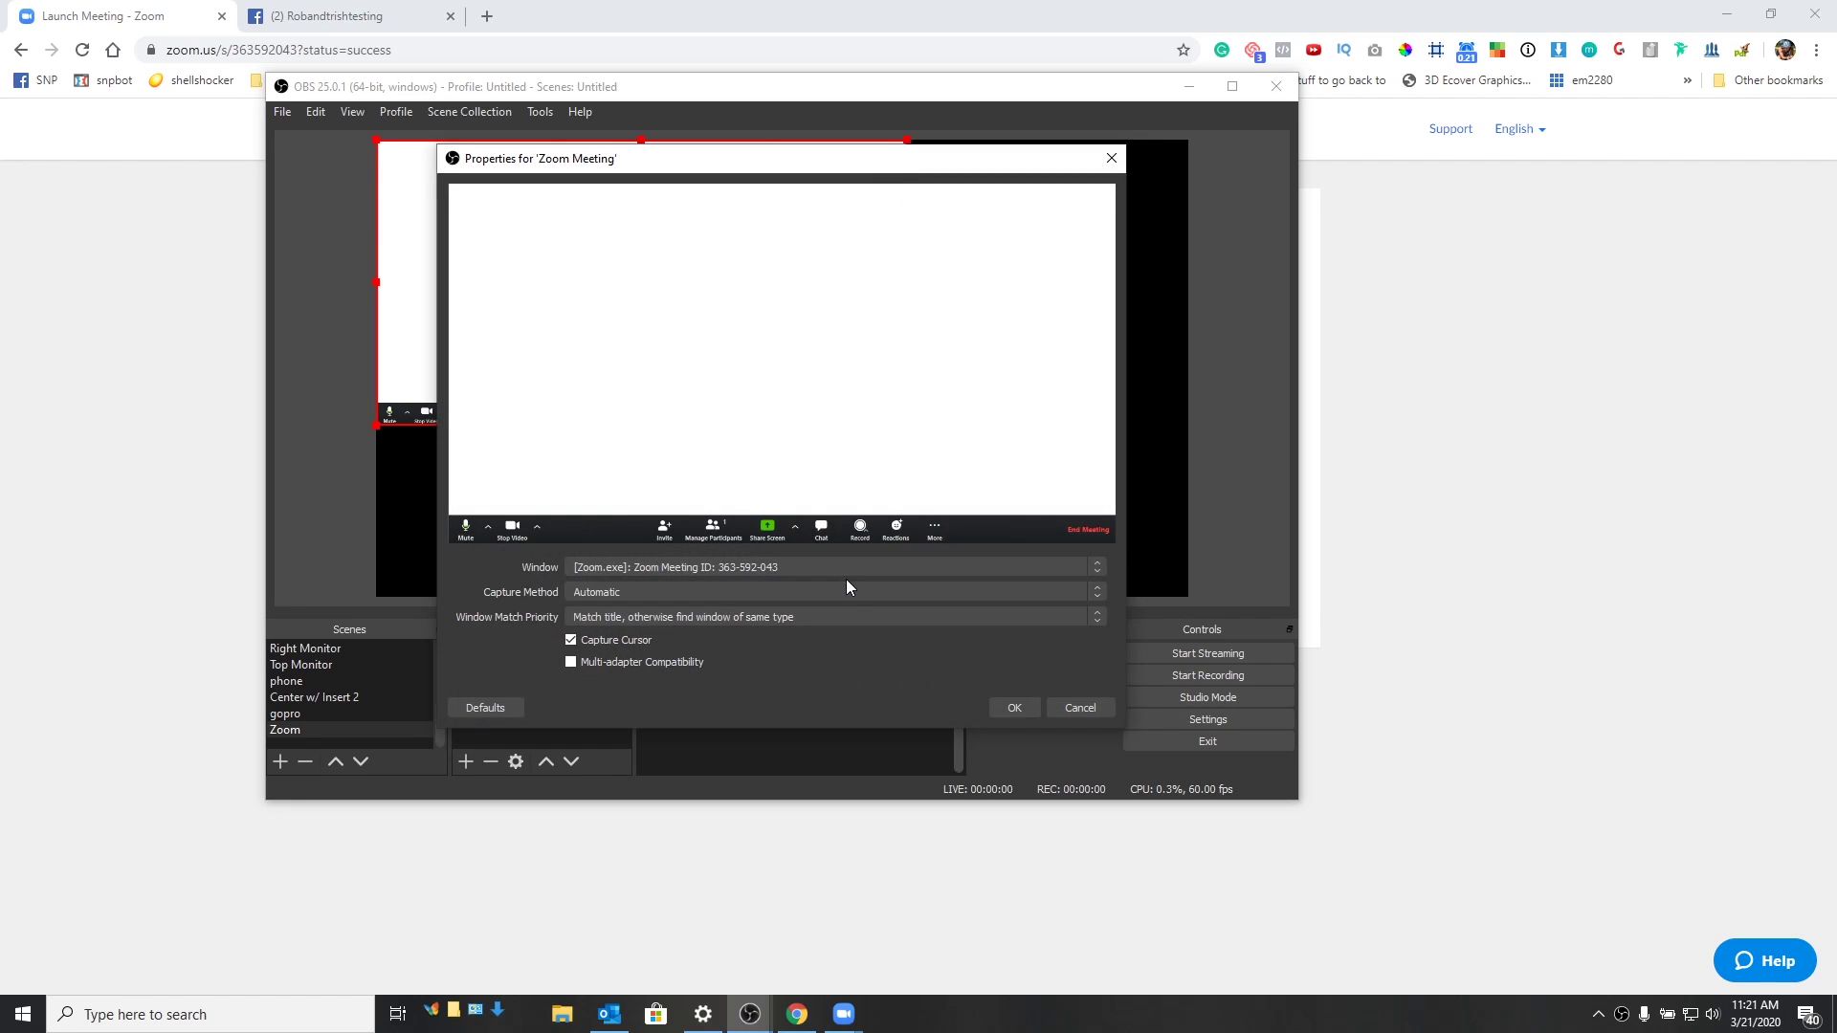
click(731, 564)
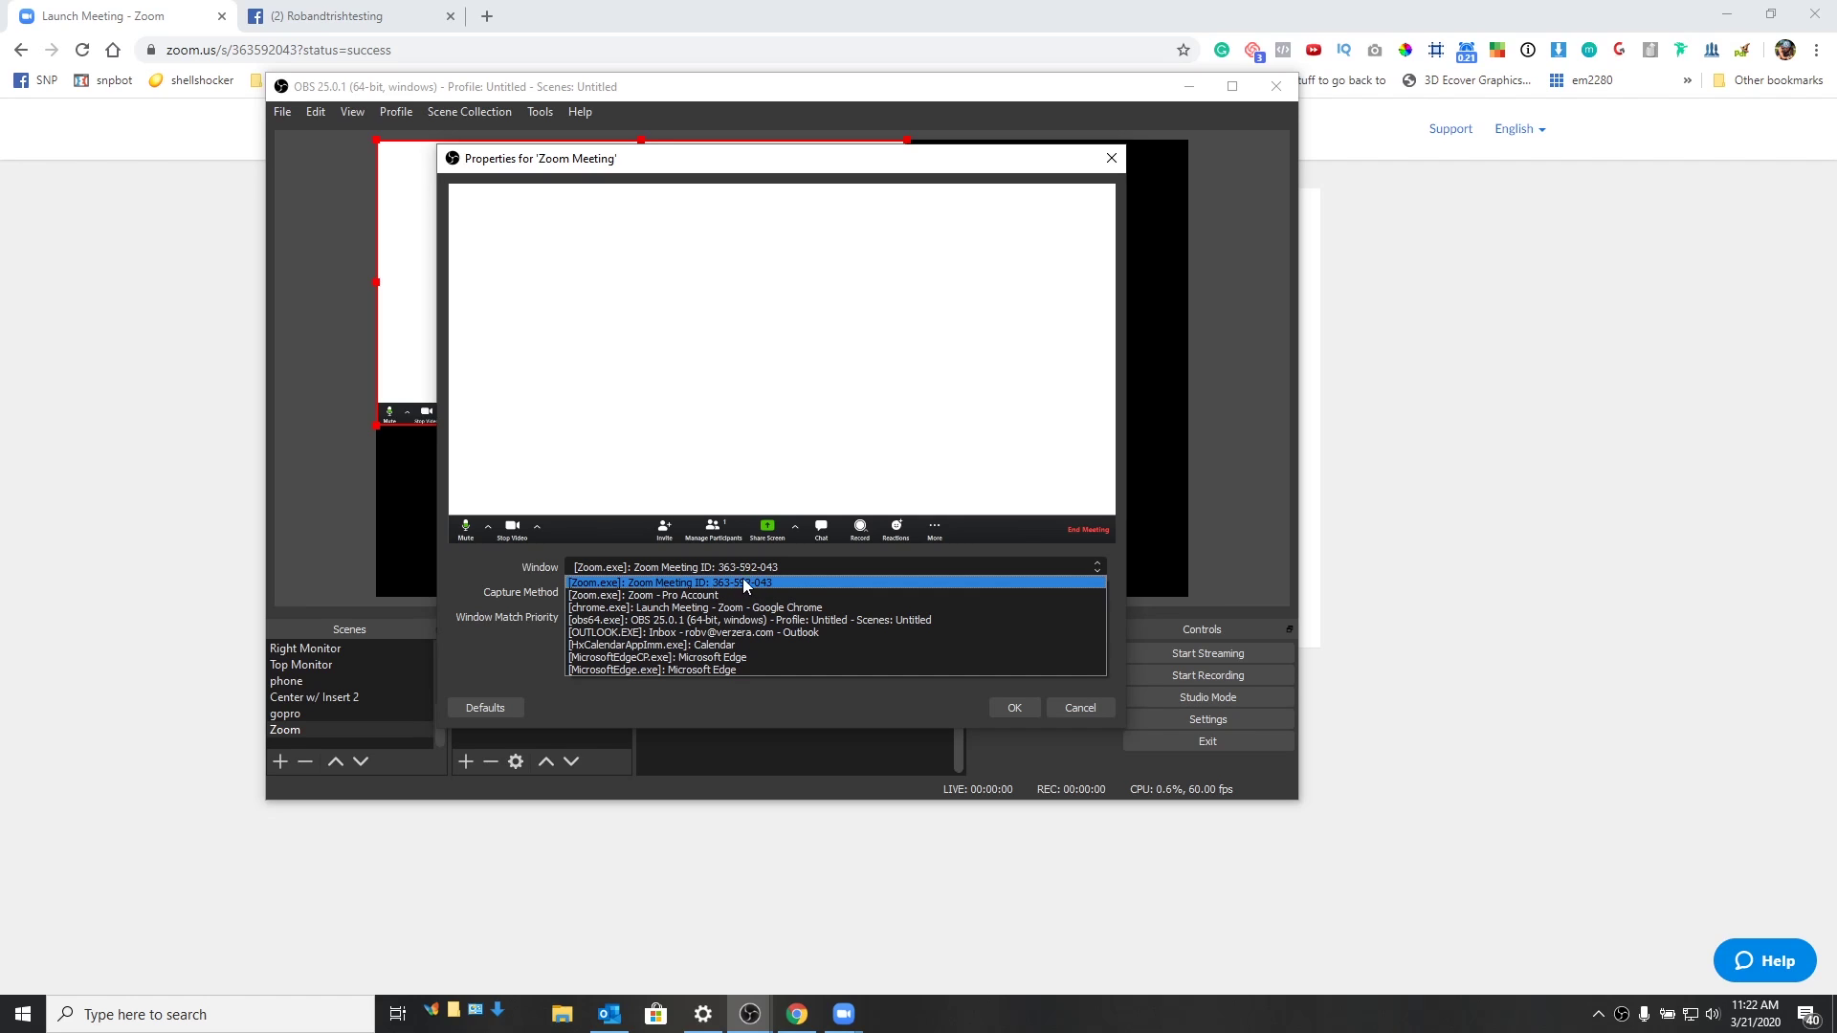
click(653, 582)
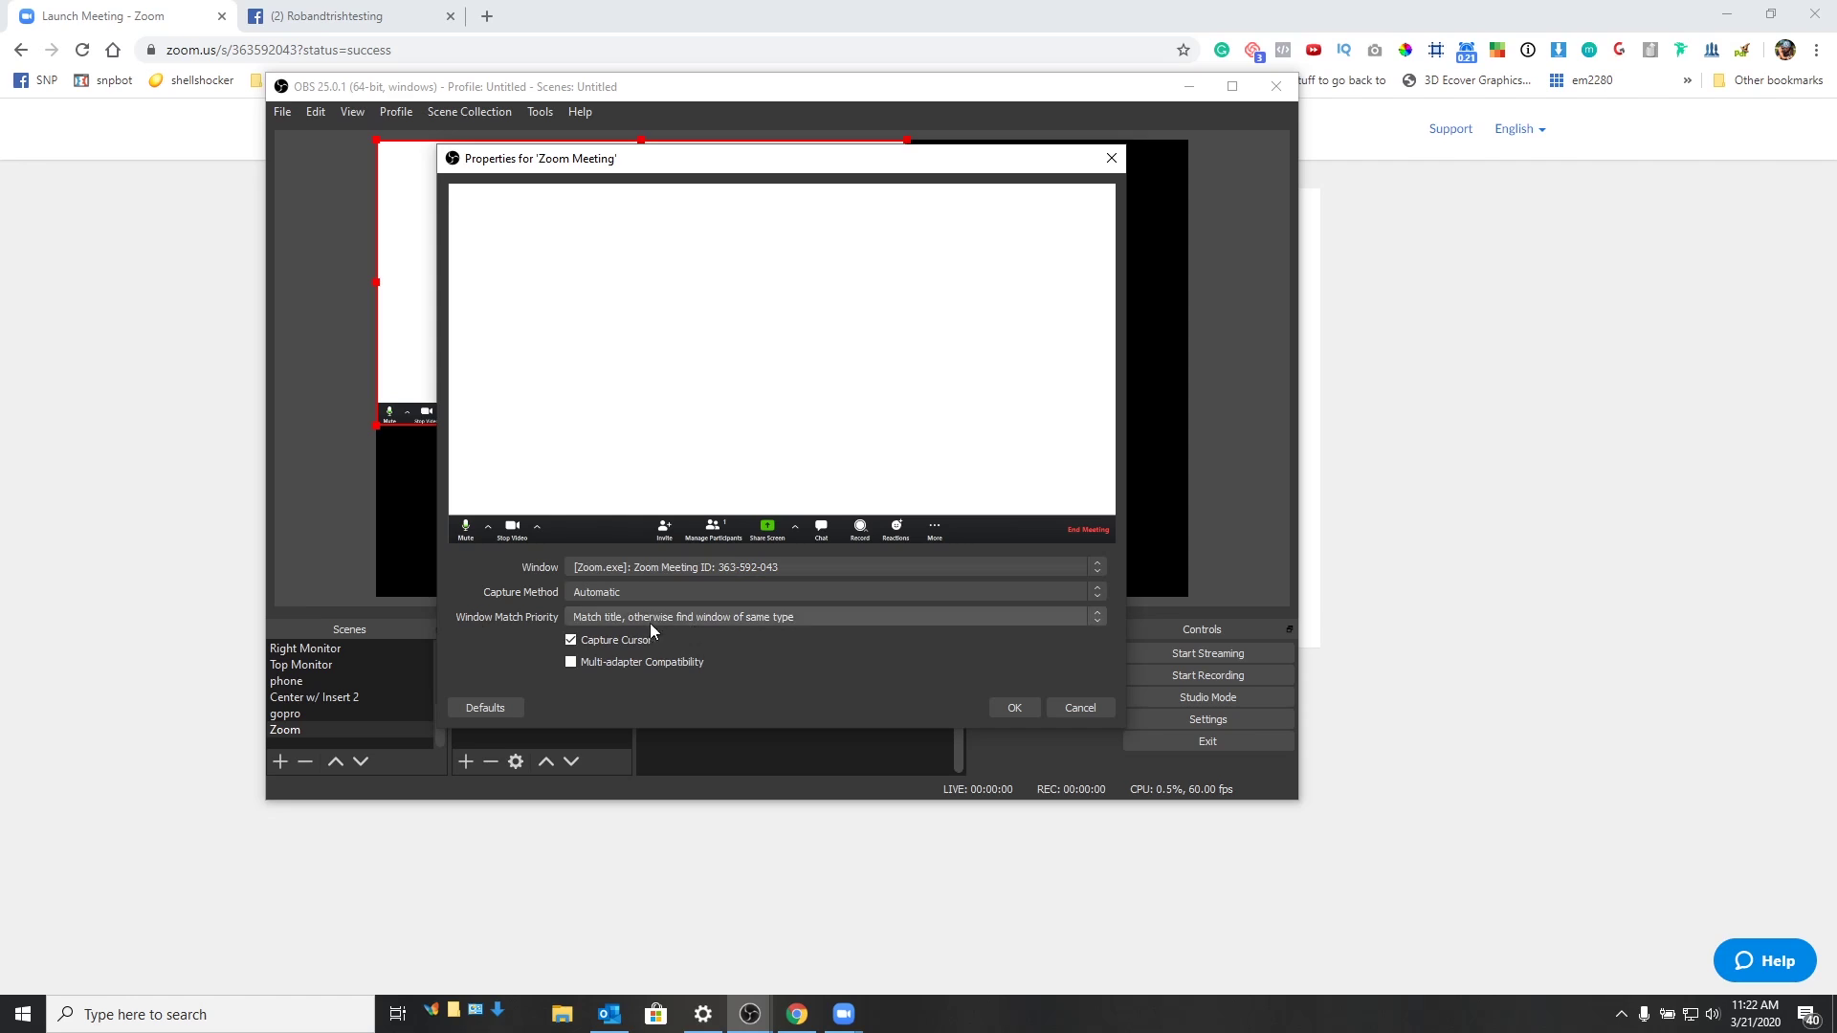
click(675, 593)
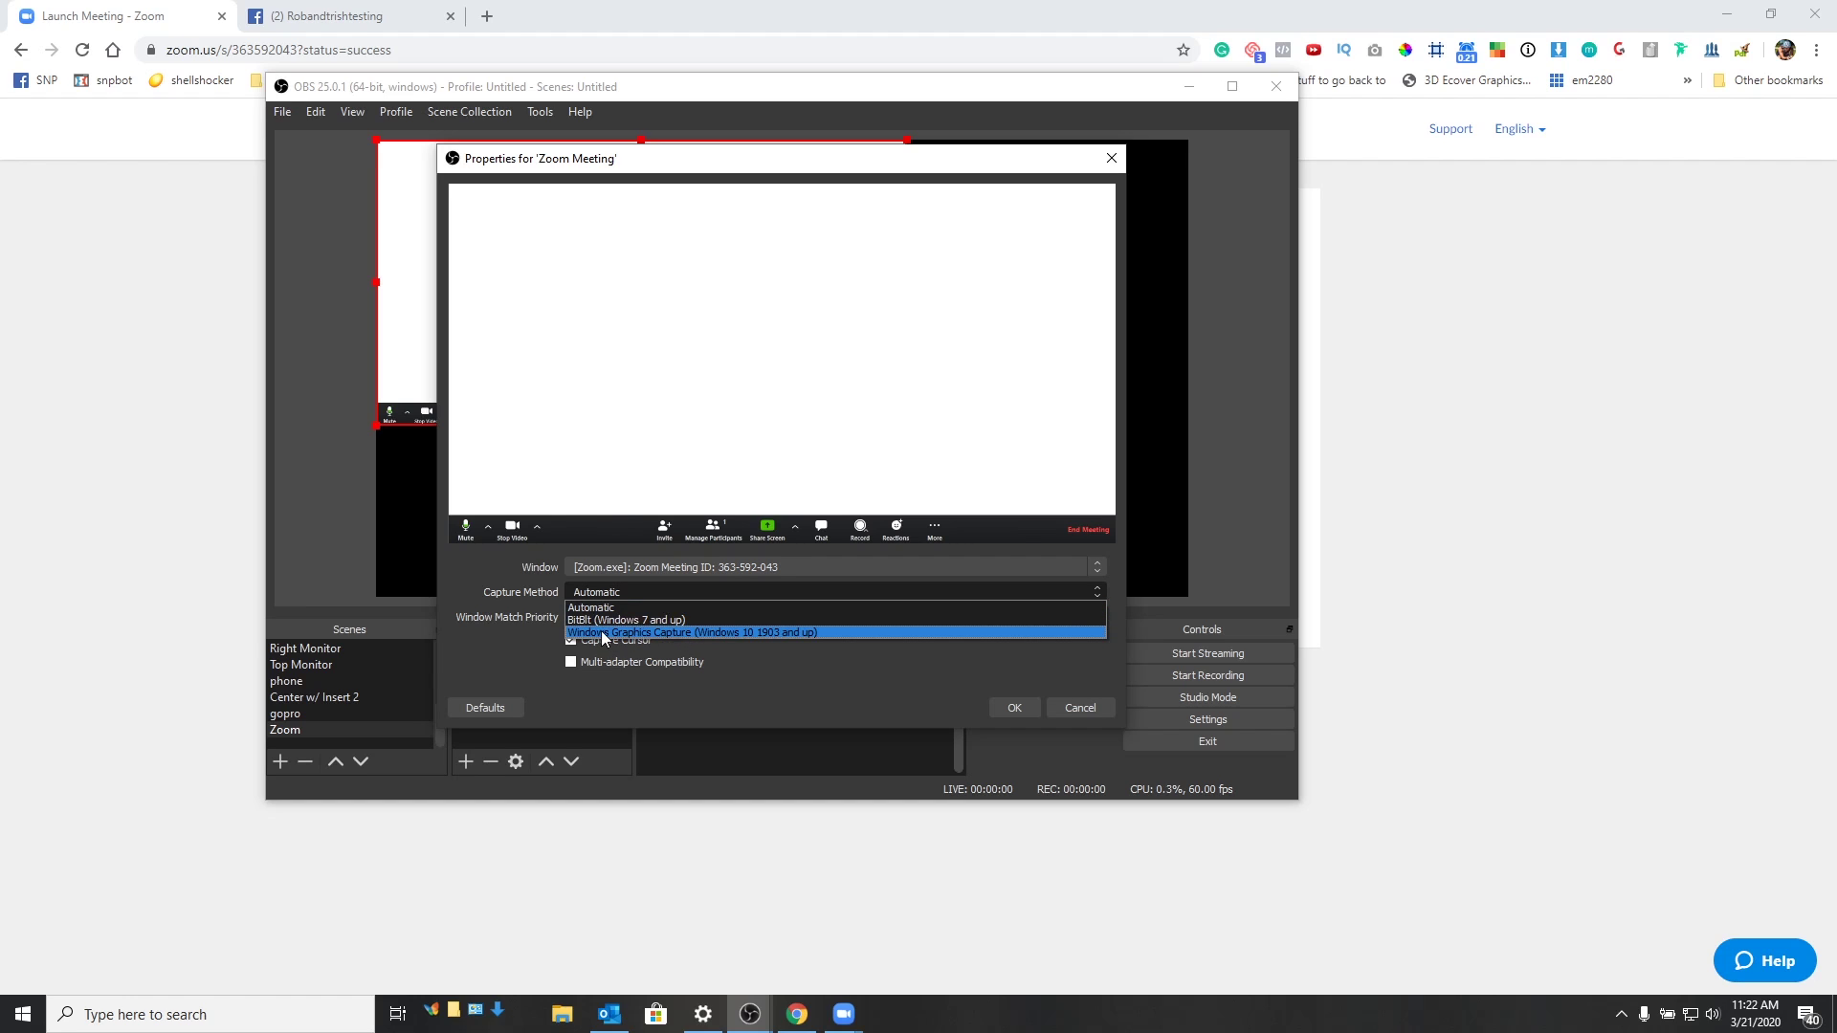
click(749, 631)
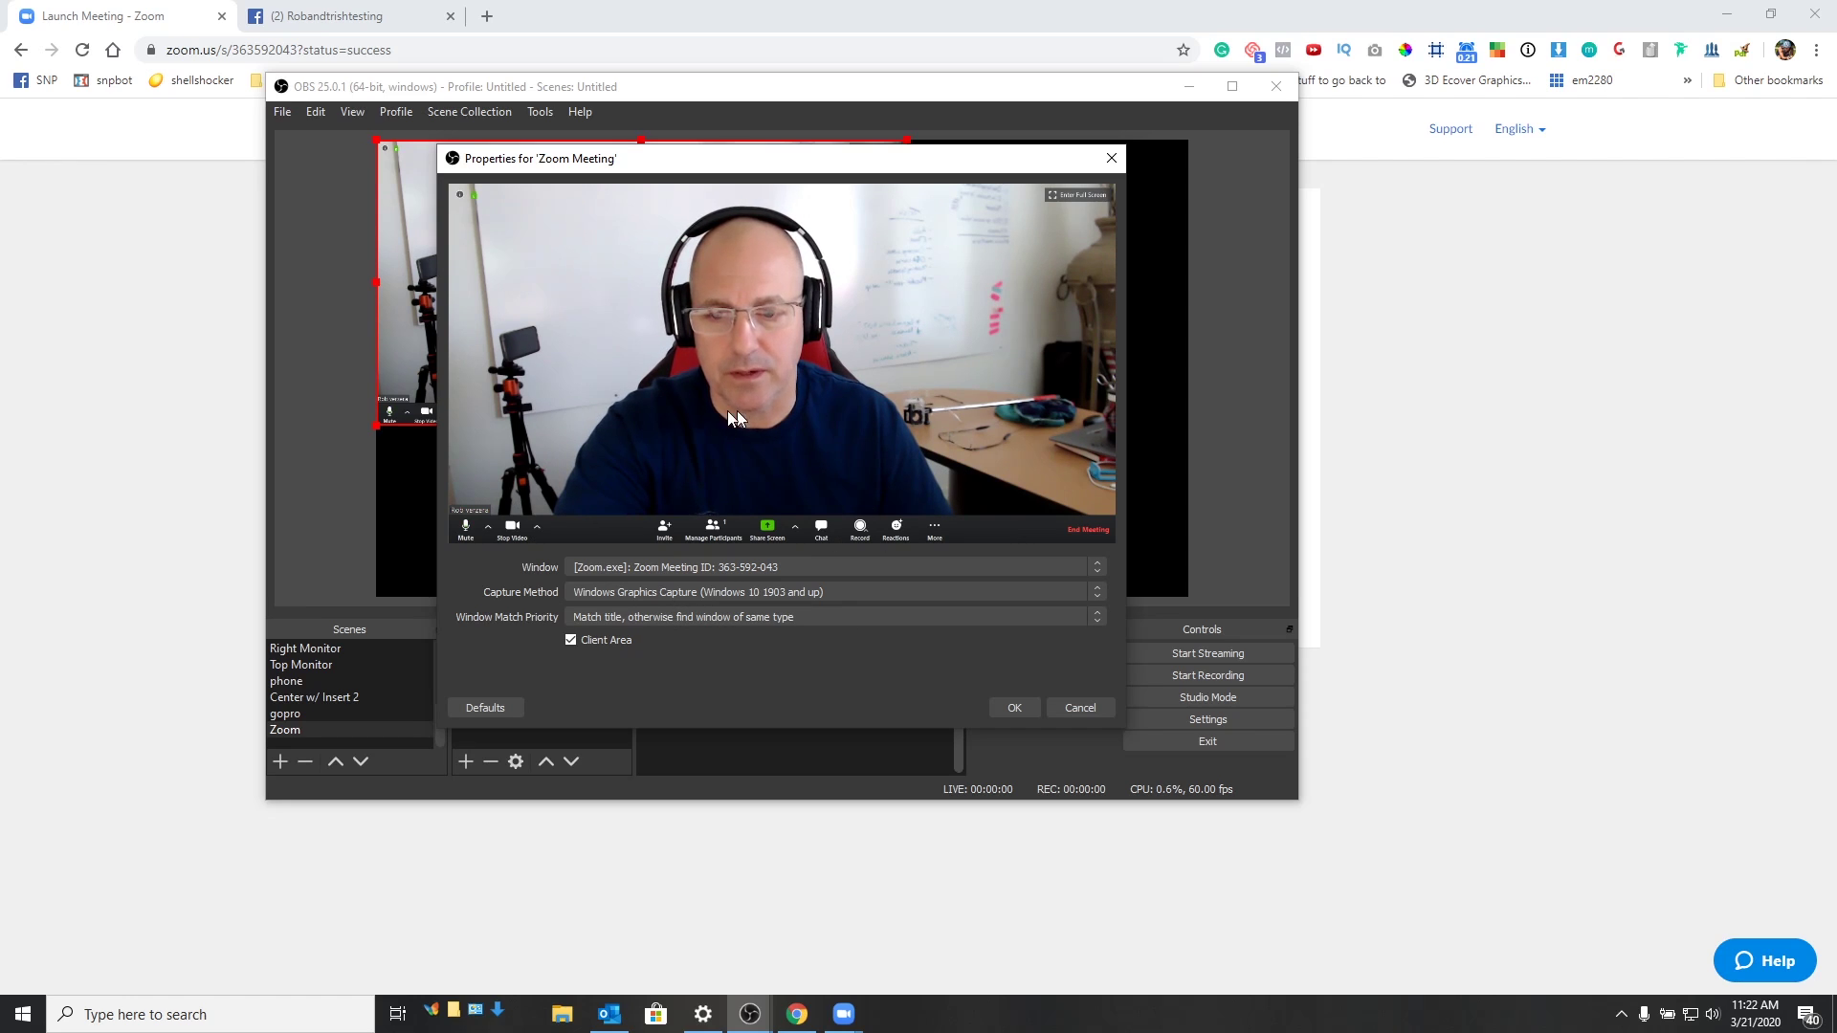
click(1016, 708)
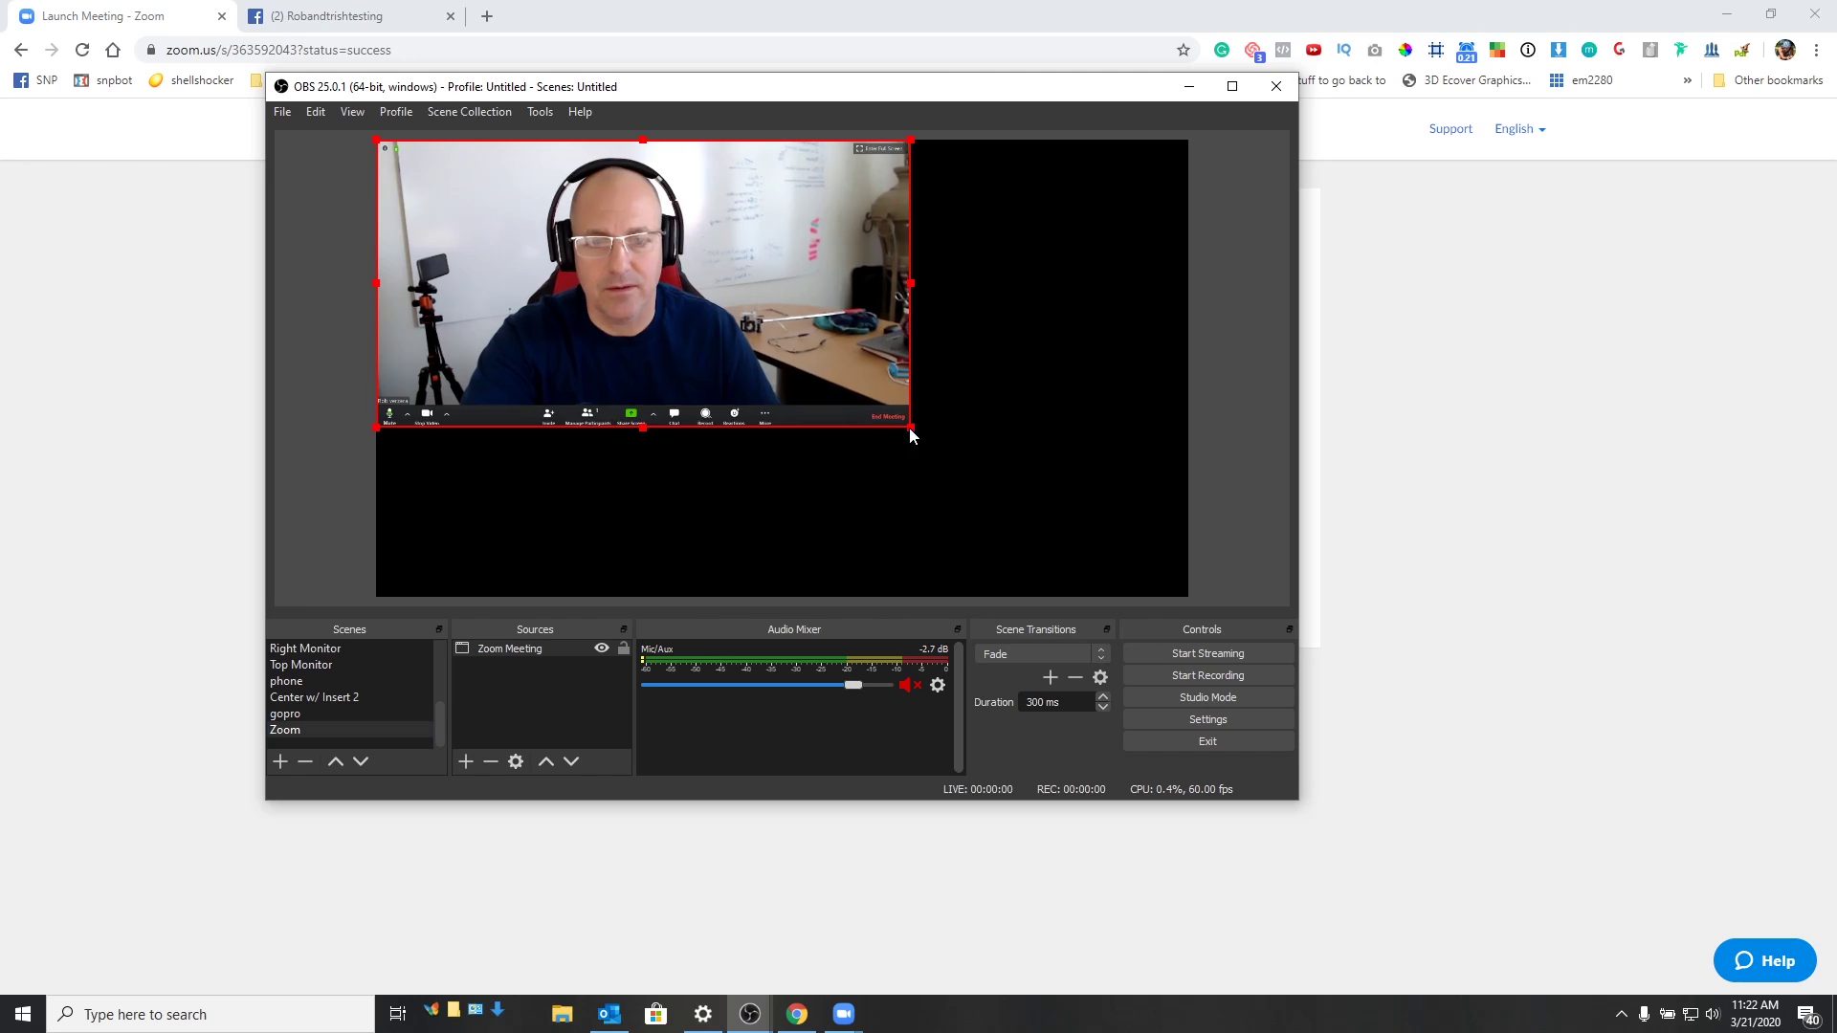
- Stretch the Zoom Meeting capture to fill the canvas and move the OBS window down-left
drag(909, 427, 1146, 597)
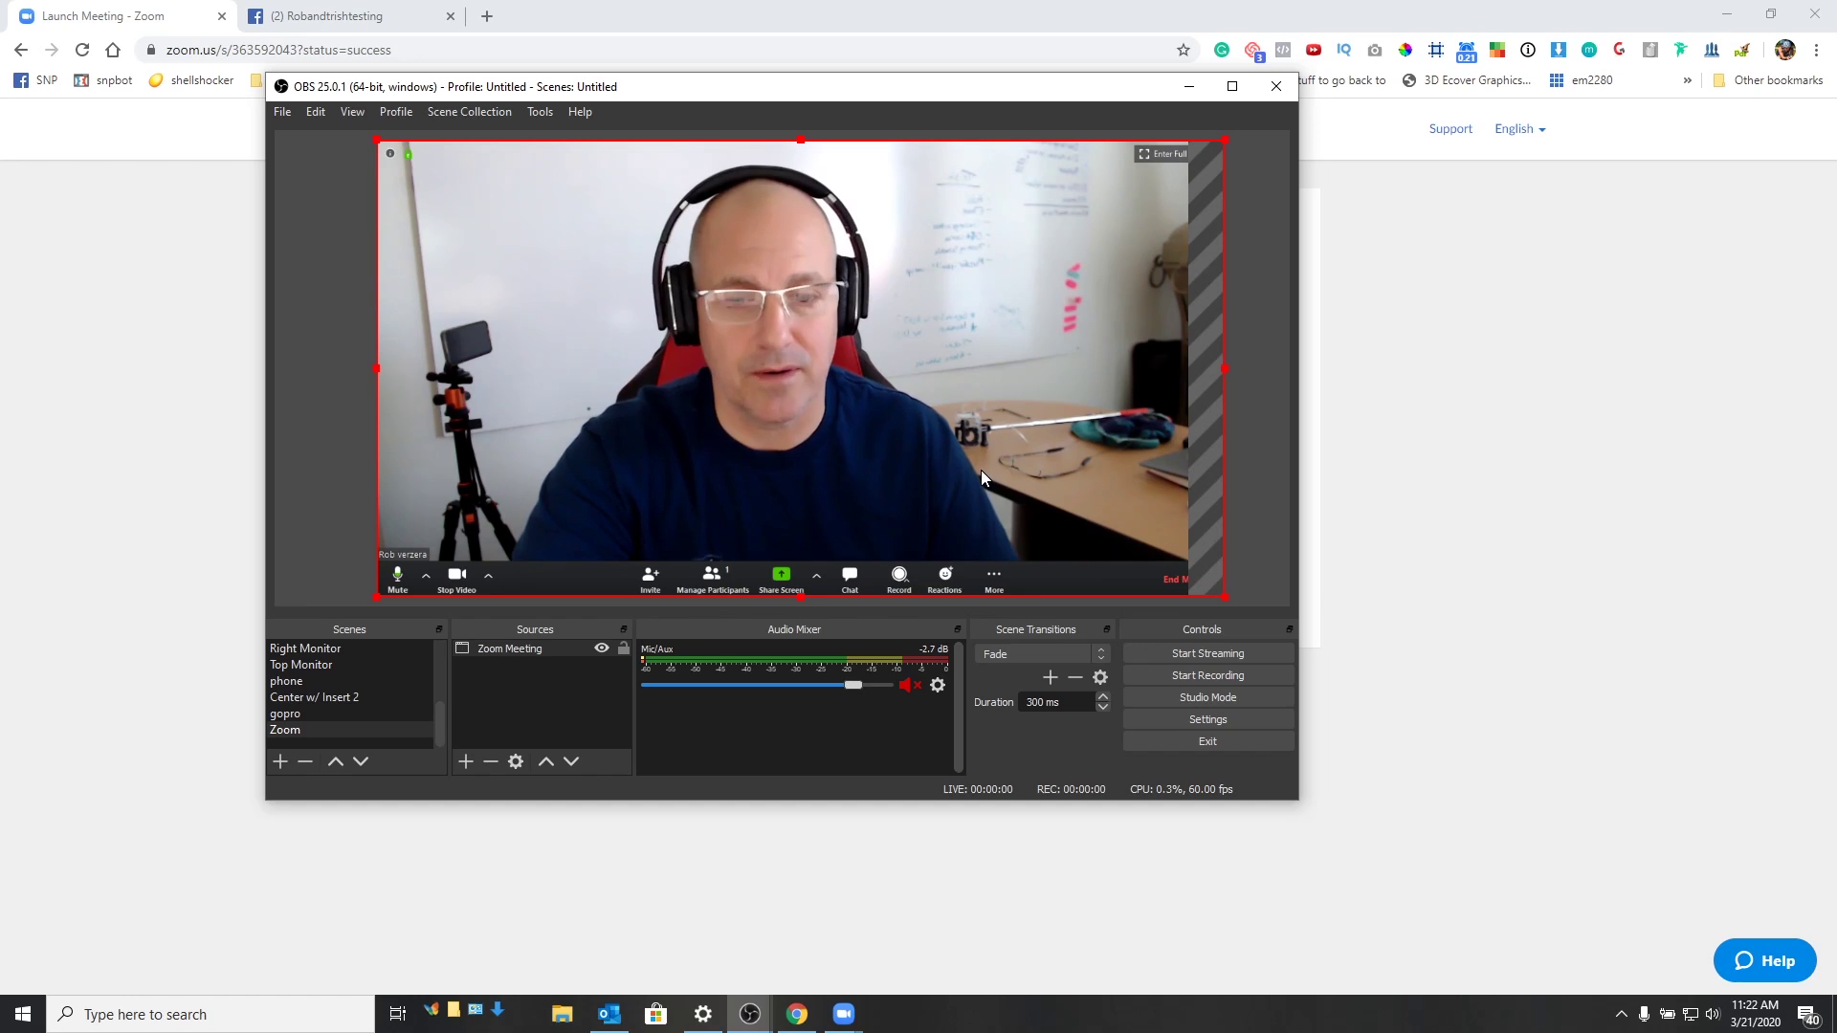
drag(802, 595, 819, 637)
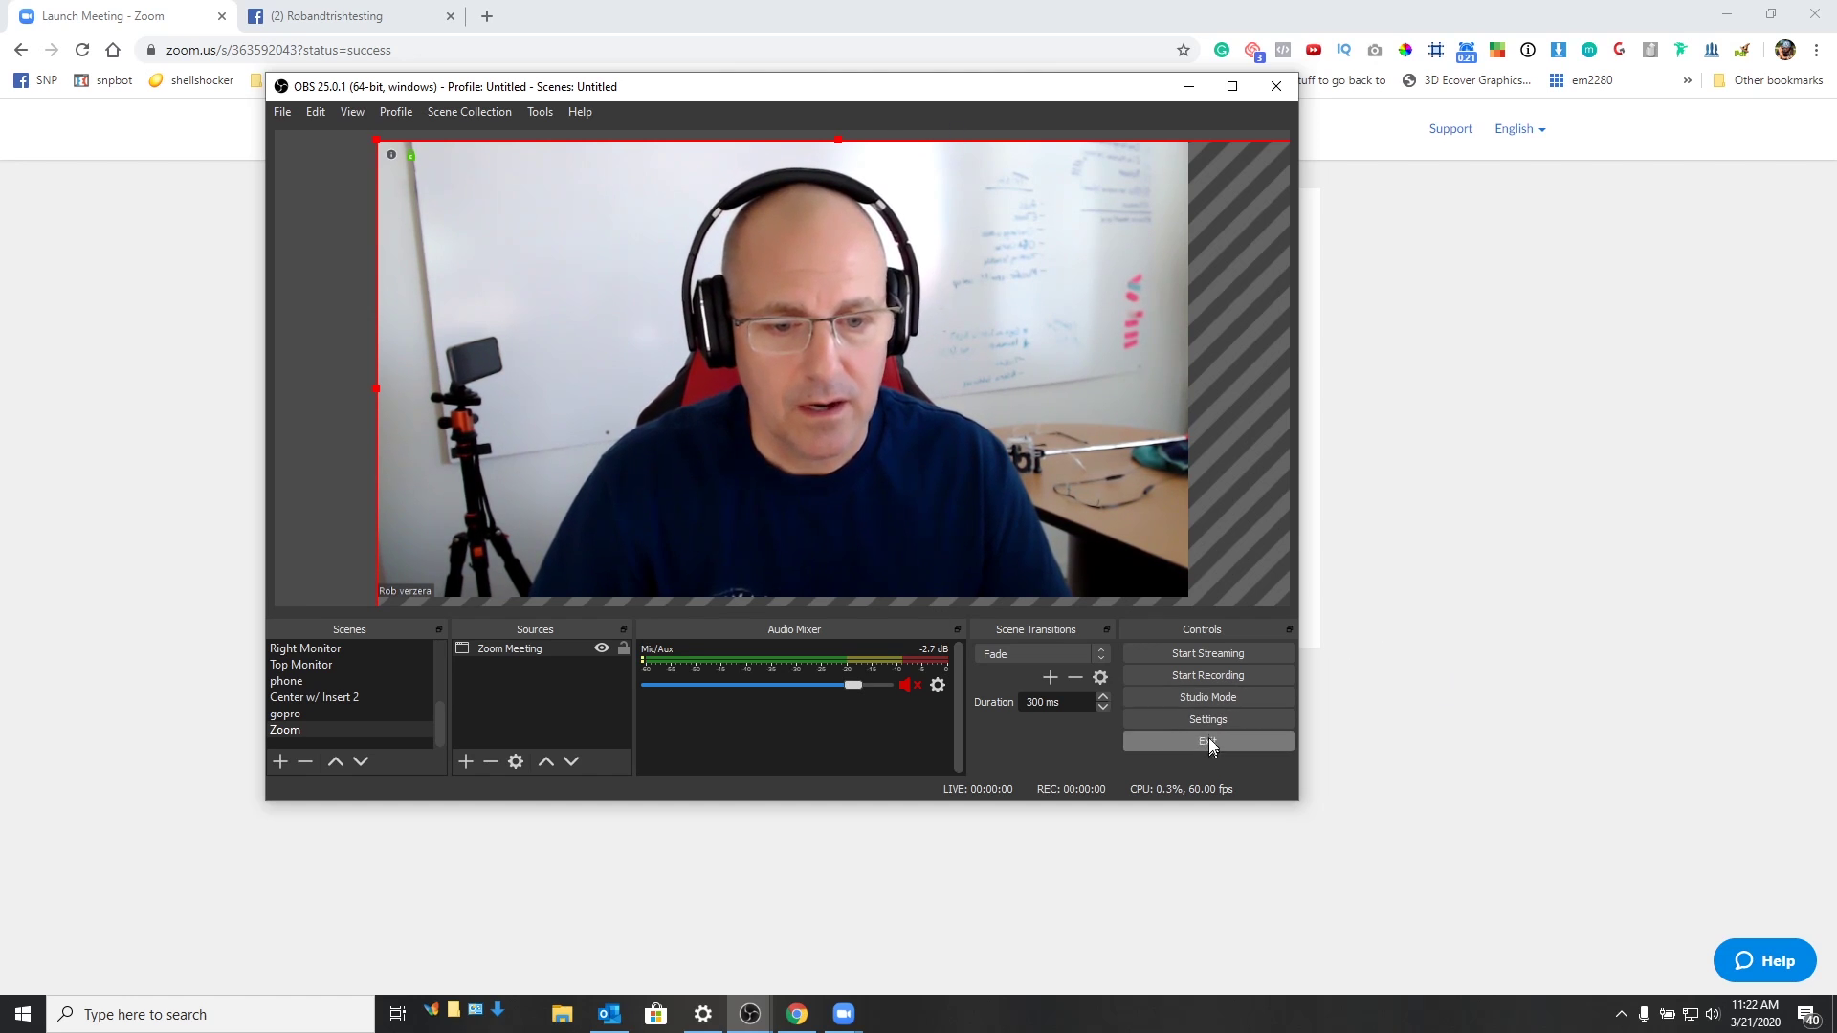
drag(802, 96, 765, 153)
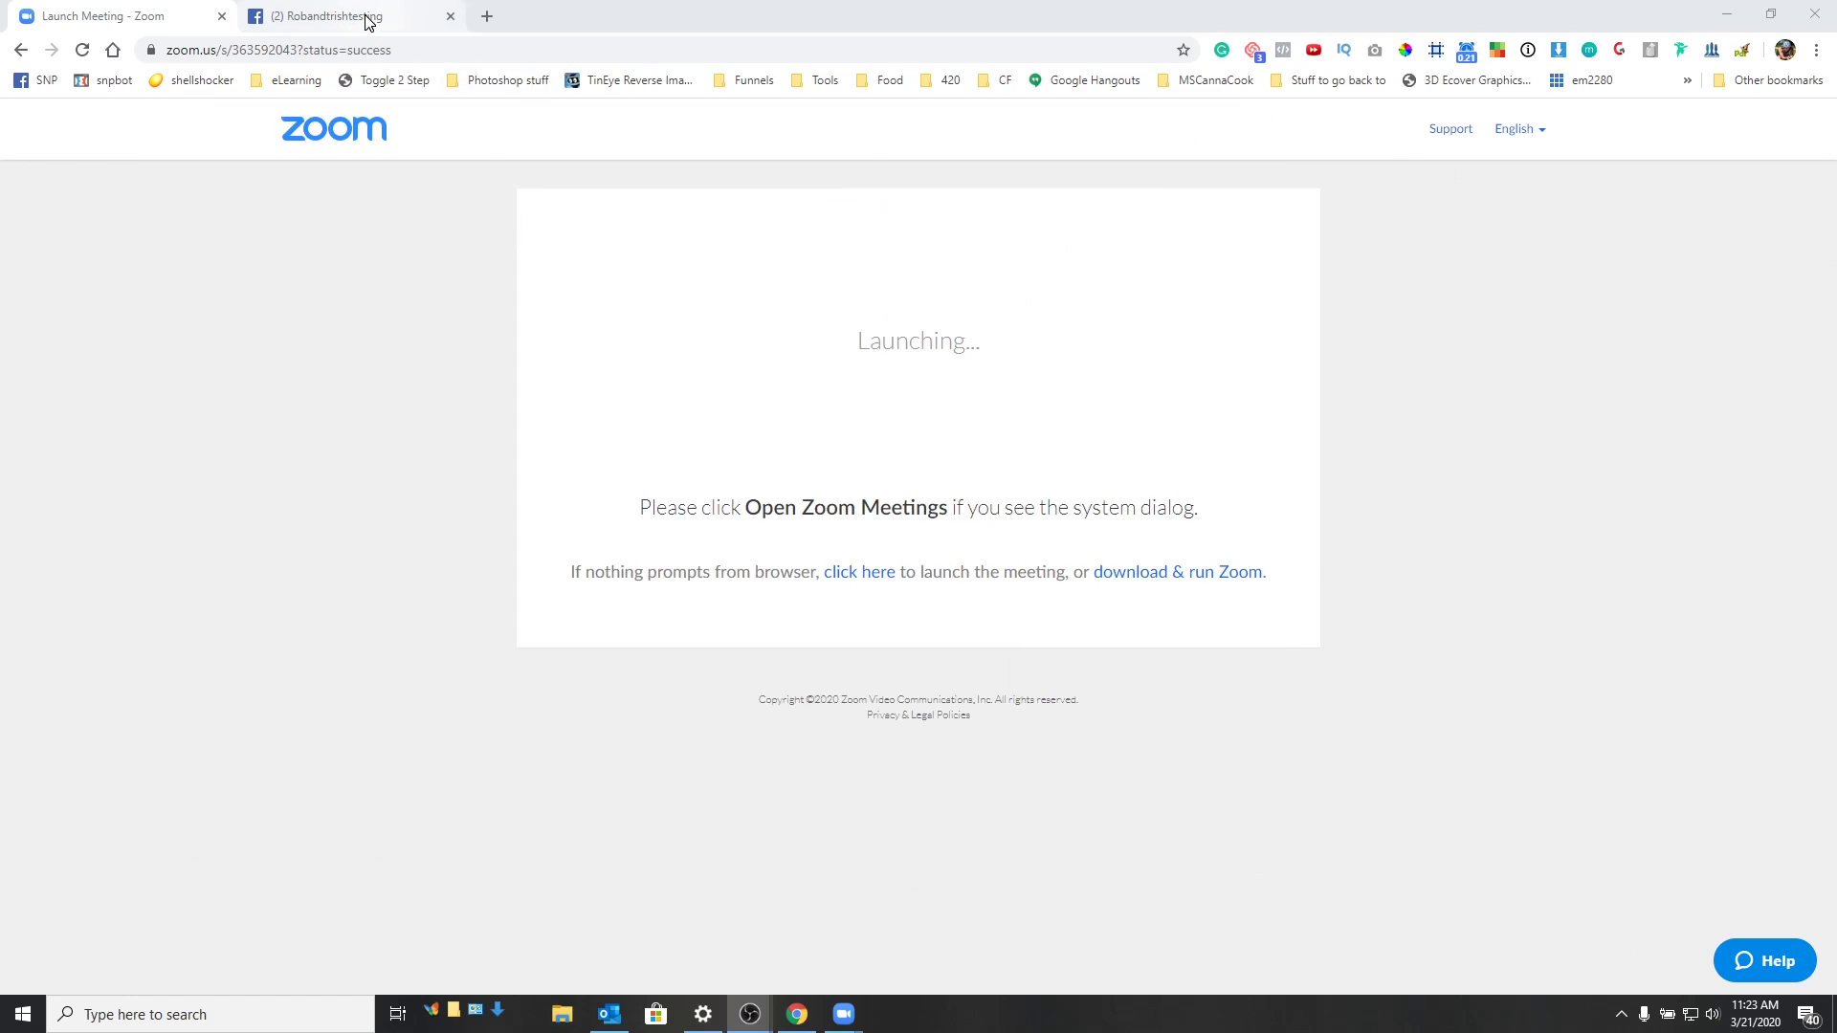
- In the Facebook group, open Live Video's Connect tab and copy the Persistent Stream Key
click(369, 20)
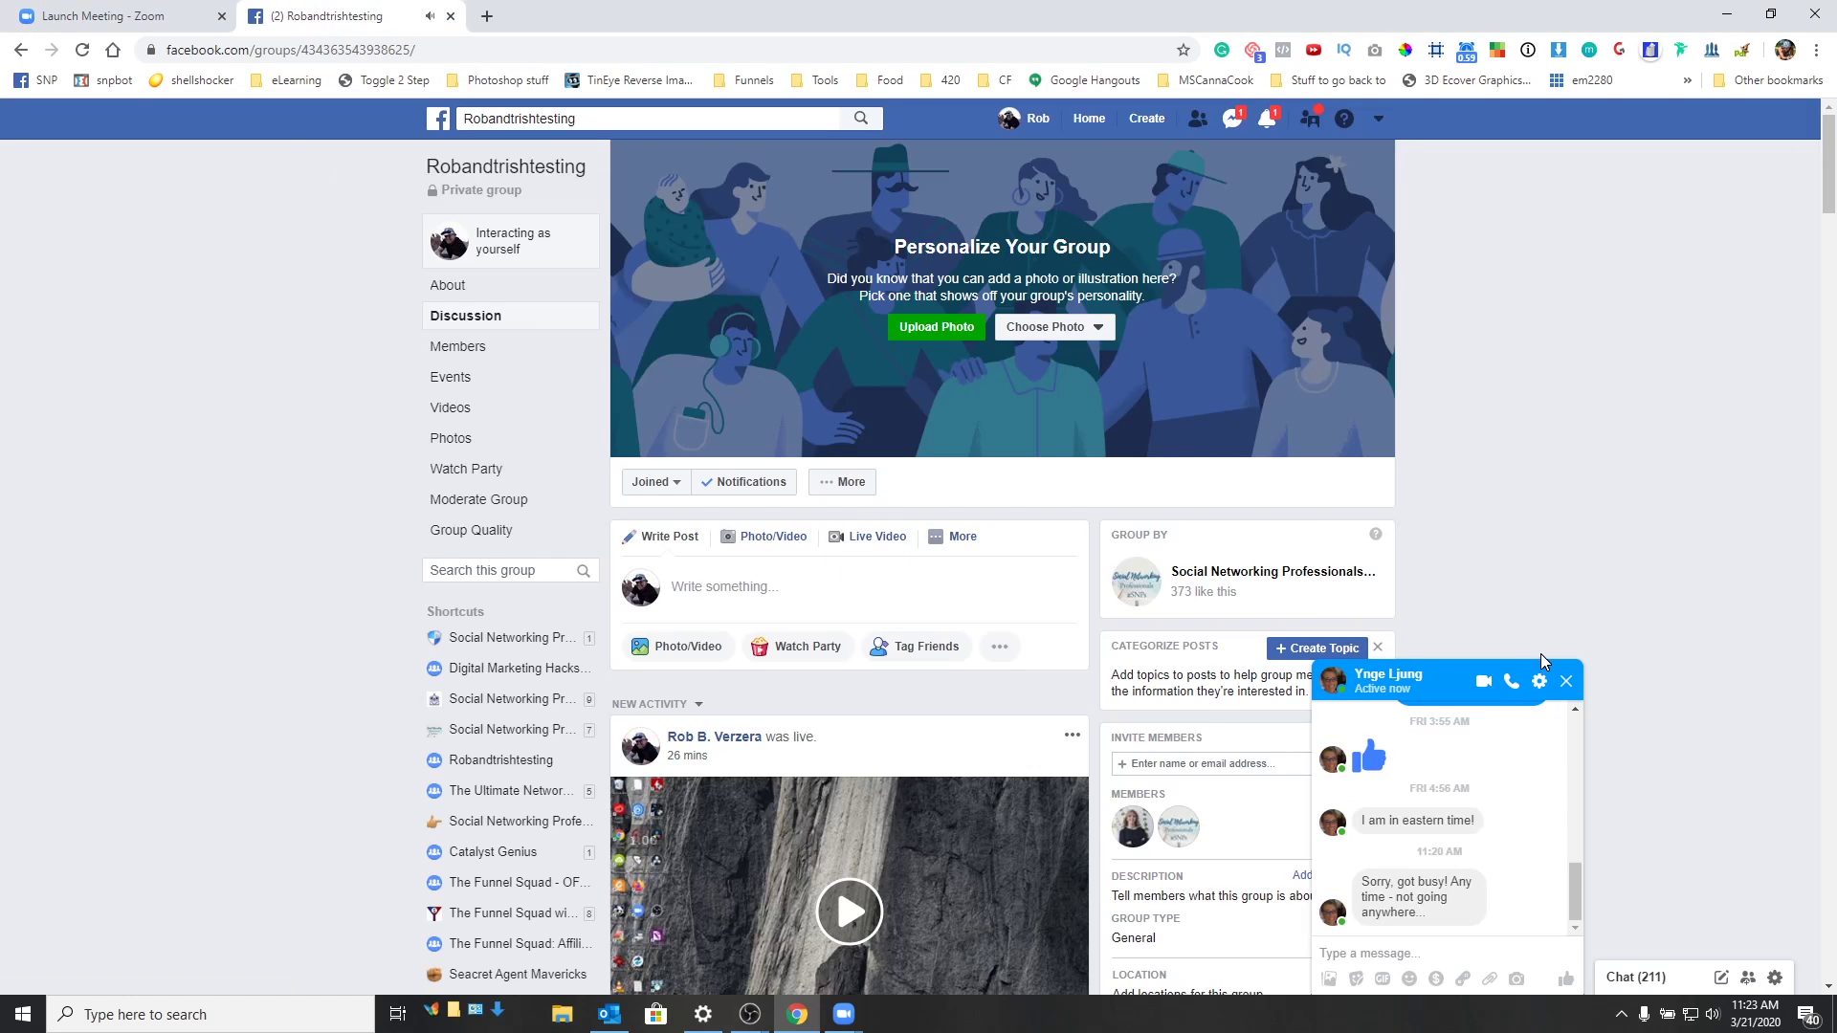
click(1413, 691)
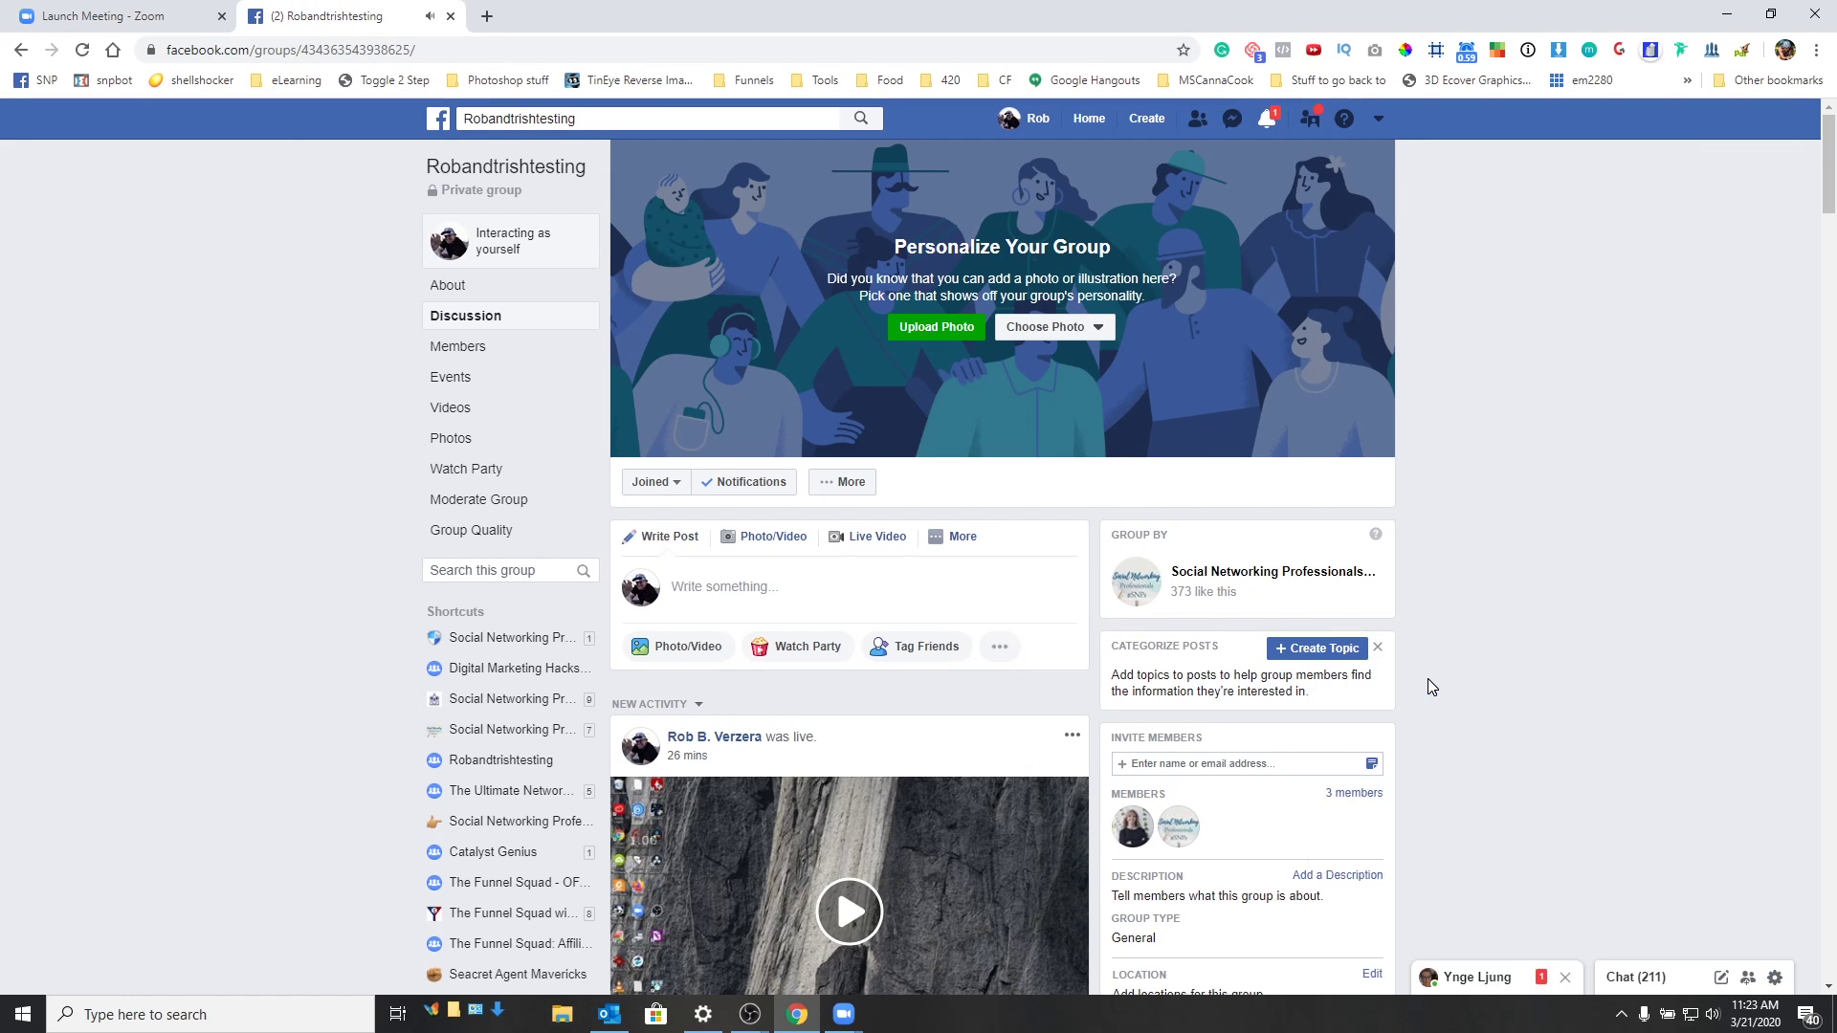
click(890, 540)
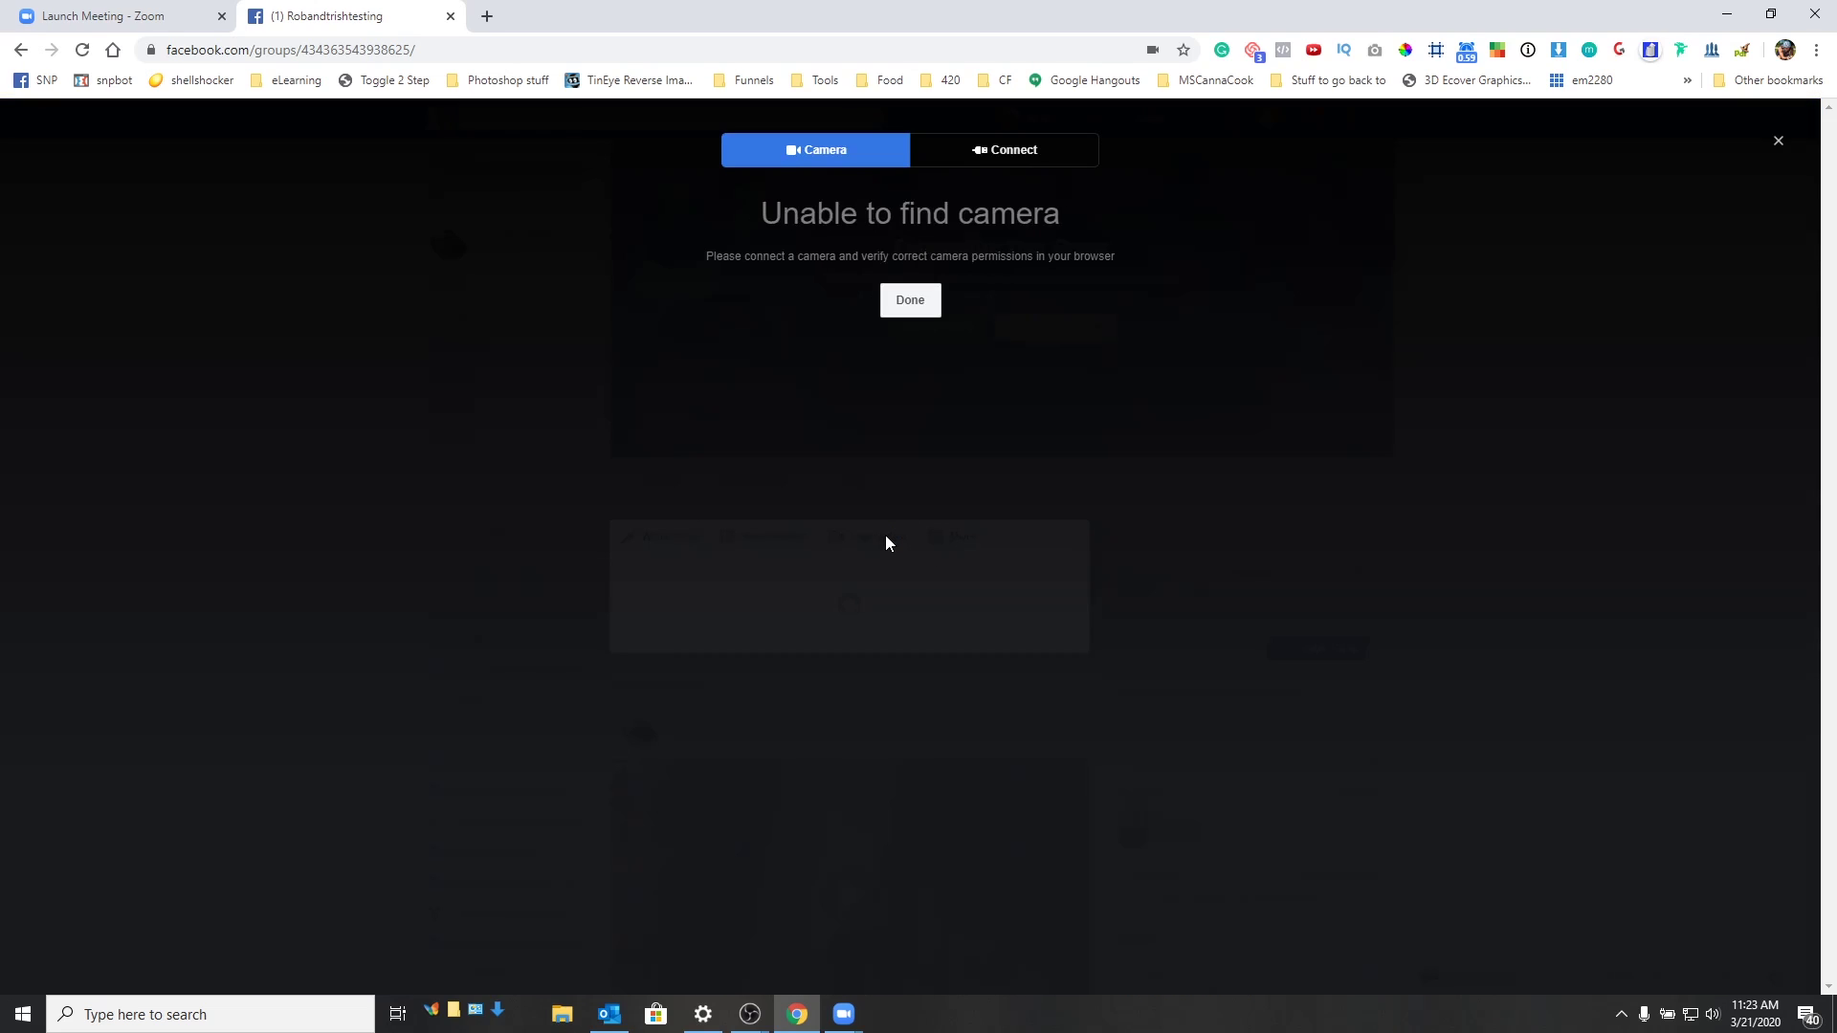
click(987, 149)
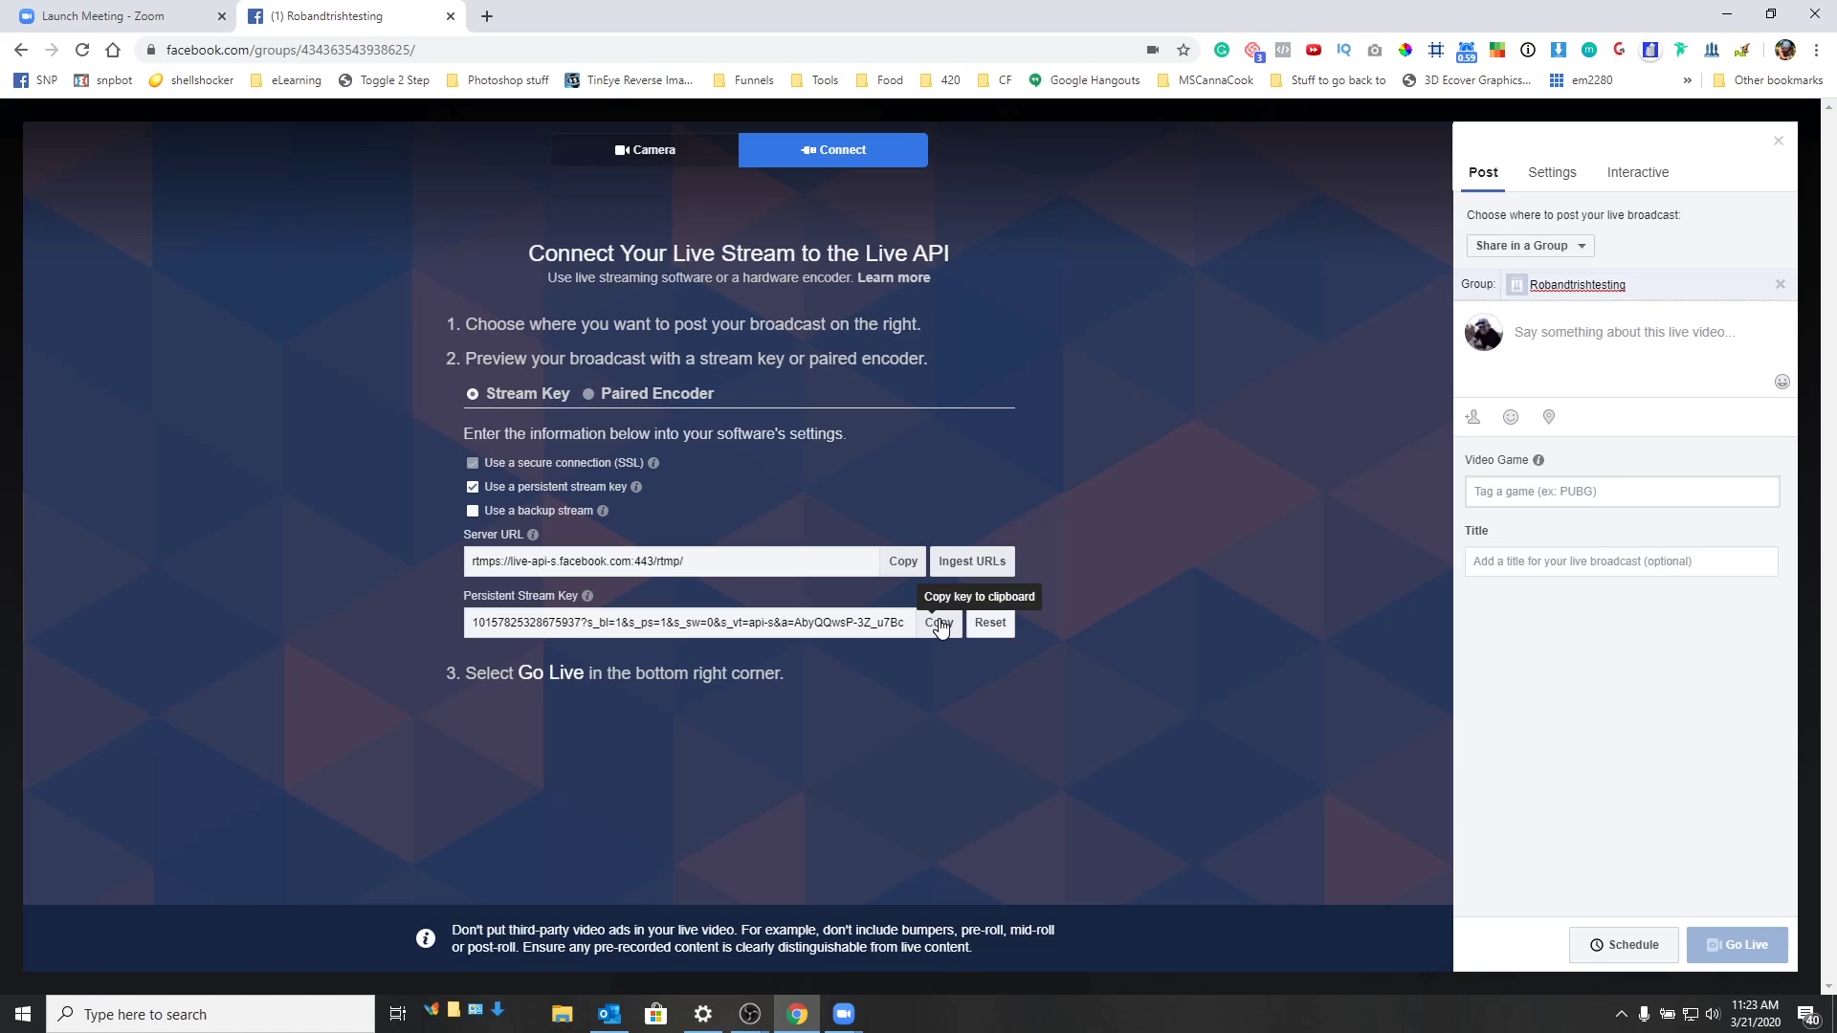
click(938, 624)
- Paste the Facebook stream key into OBS's Stream settings, save, and start streaming
click(750, 1013)
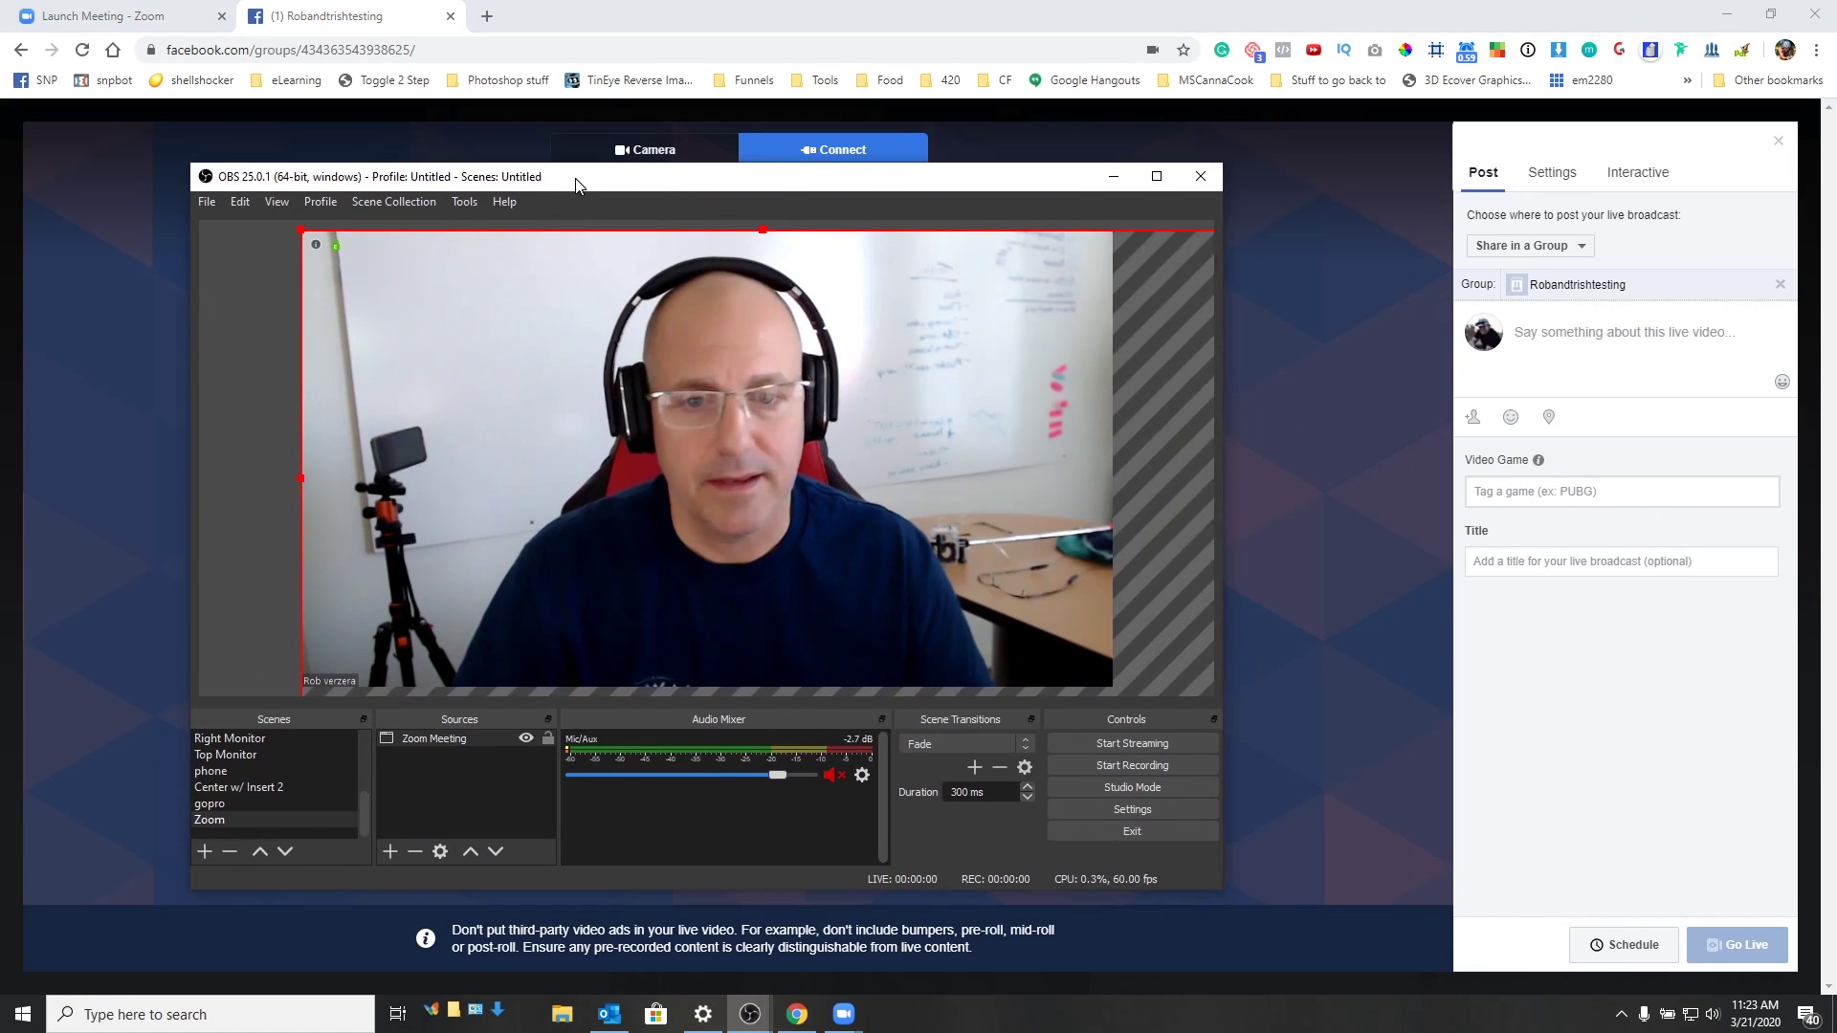
click(1129, 809)
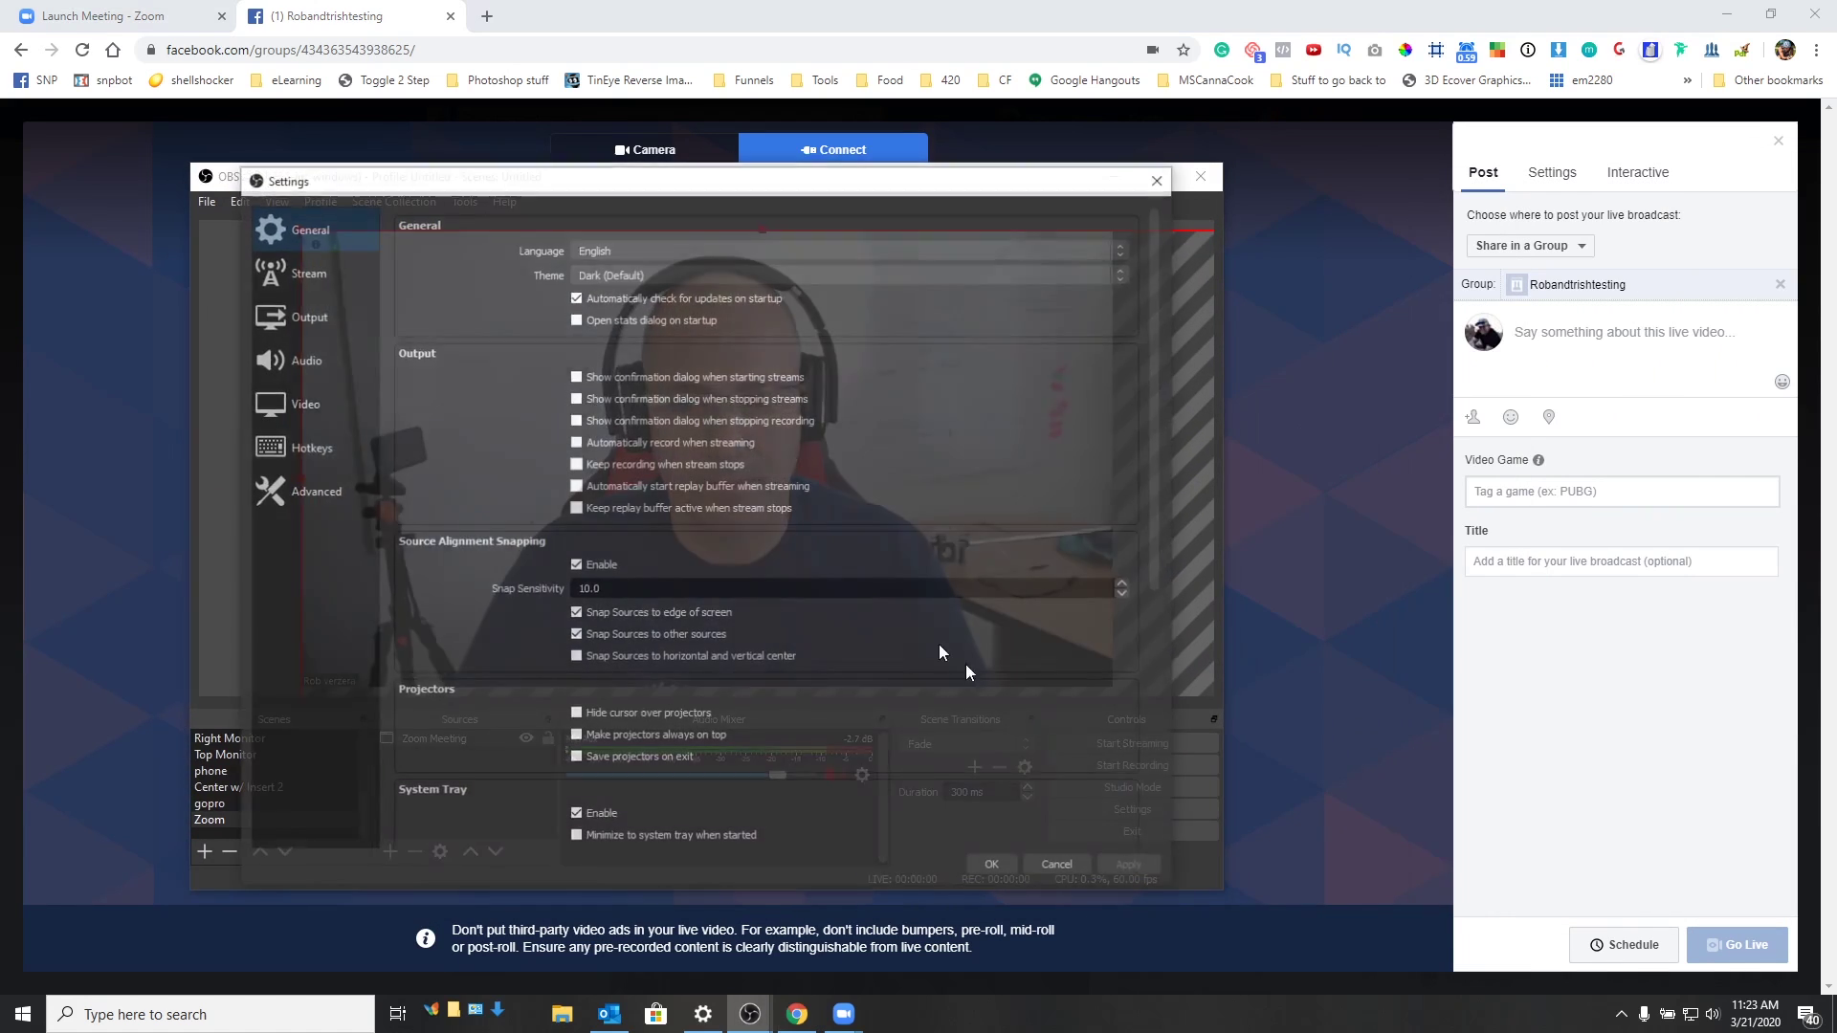
click(300, 271)
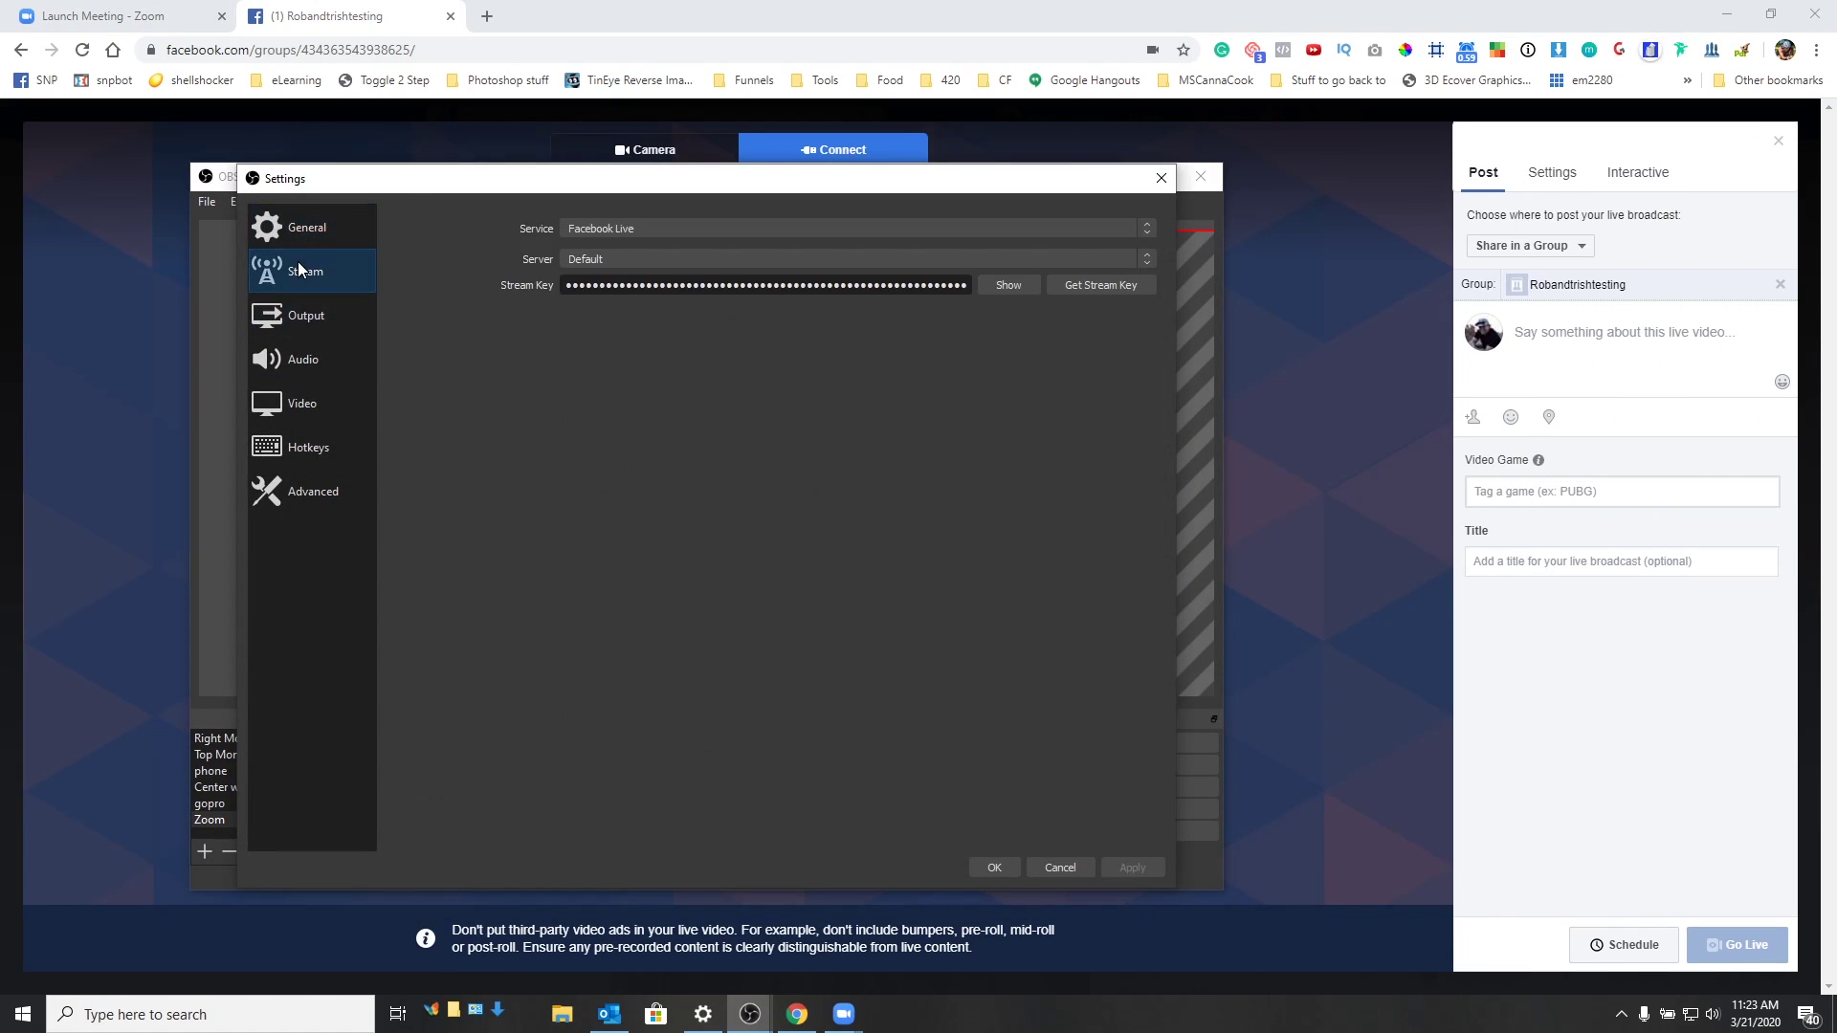
double_click(875, 285)
key(ctrl+v)
click(993, 867)
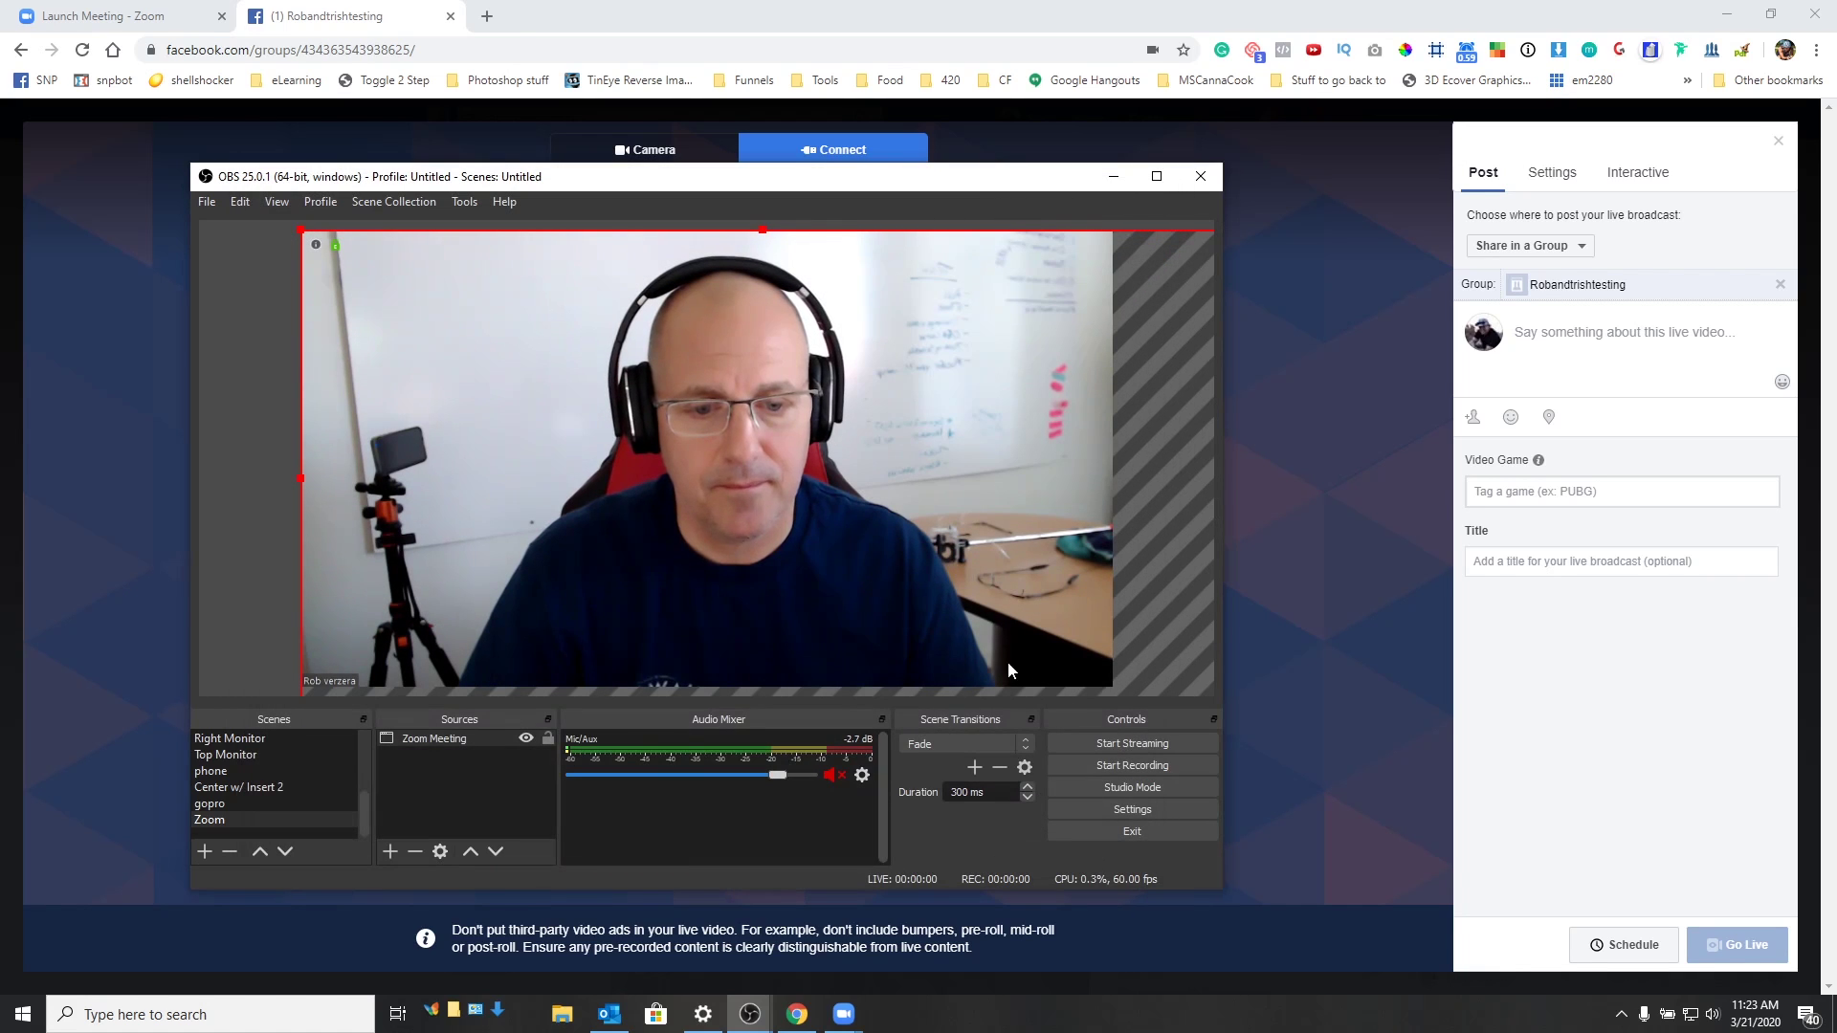
click(1133, 744)
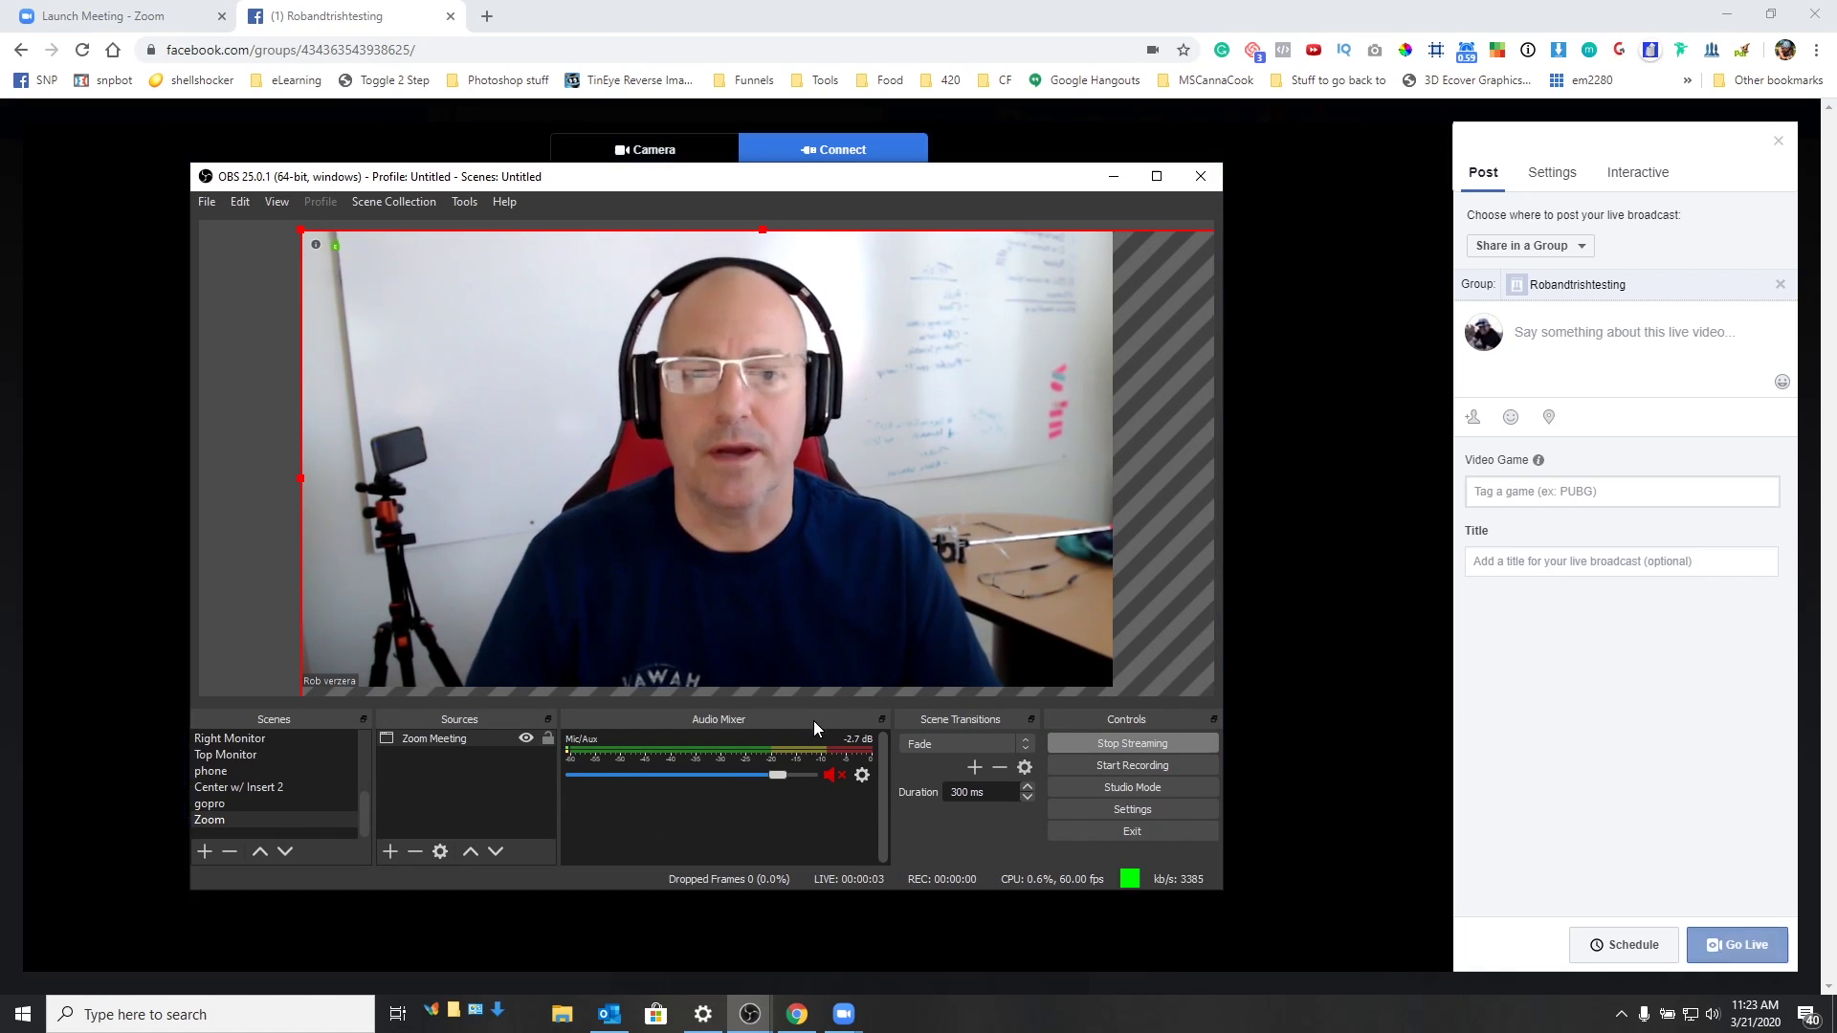
- Go live on Facebook without a title, then copy the Zoom invite URL and close the invite window
click(1111, 179)
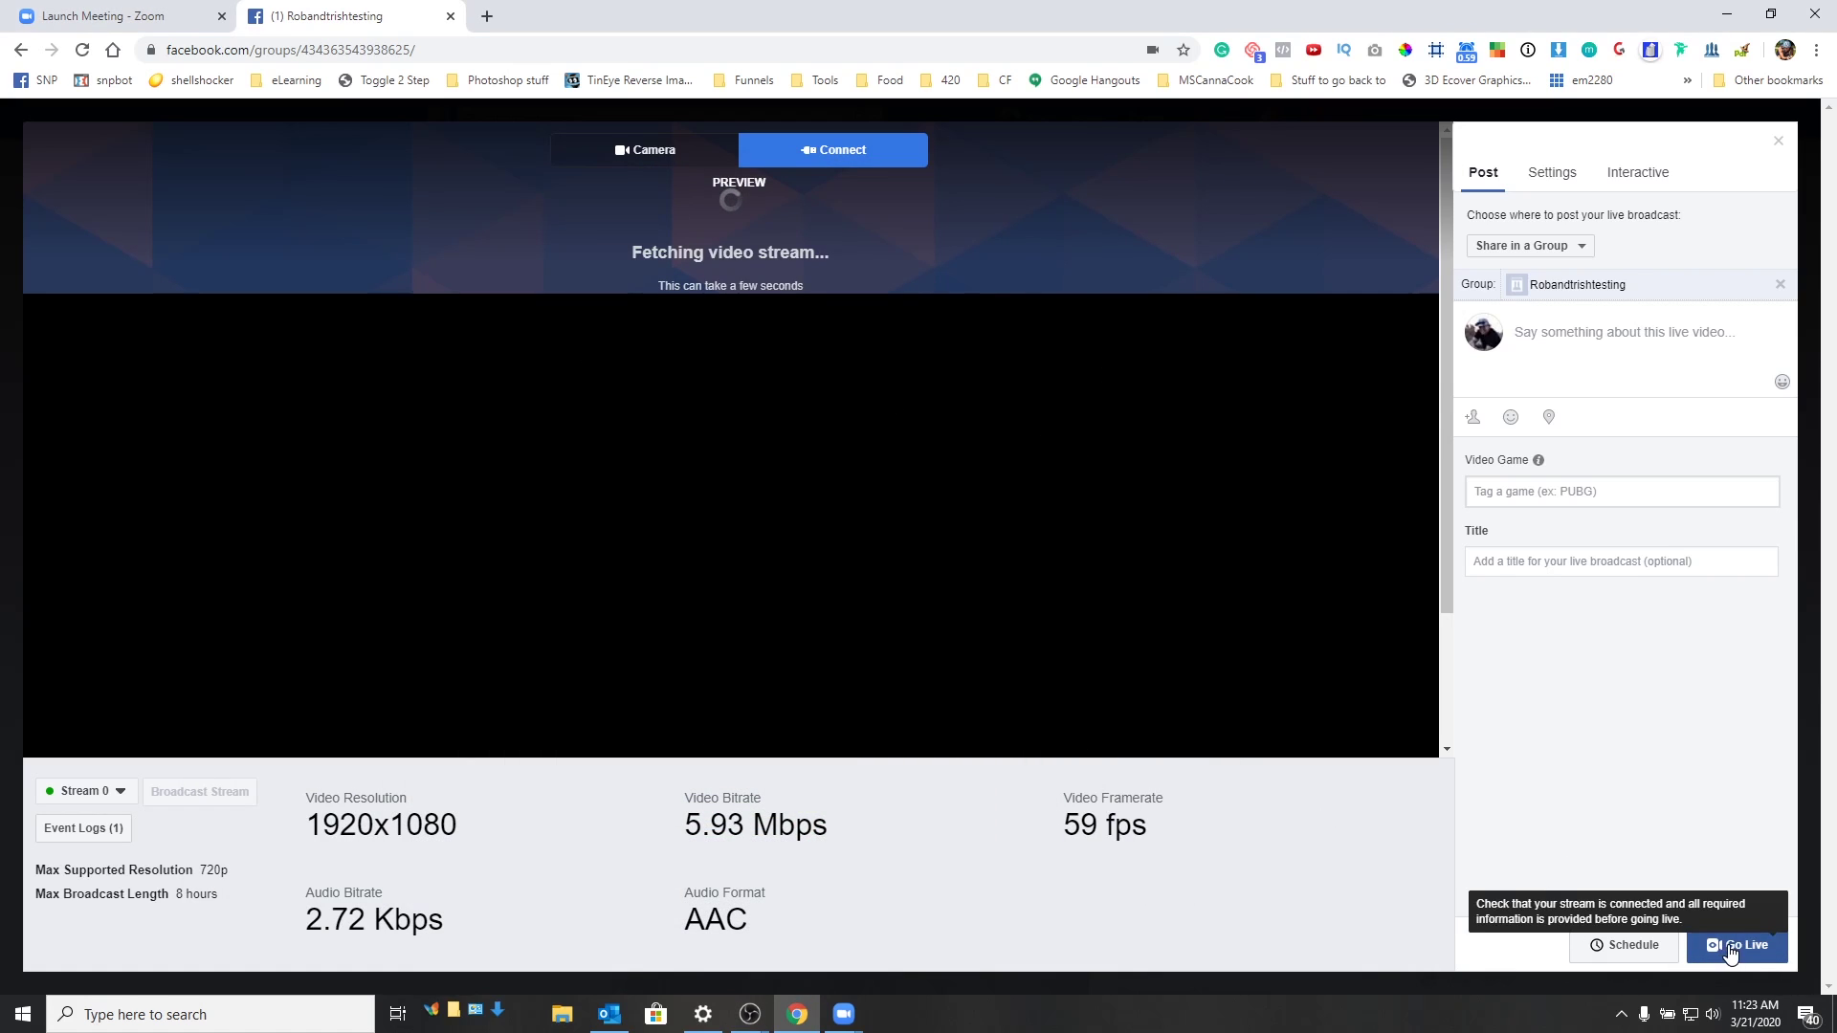
click(1739, 946)
click(973, 456)
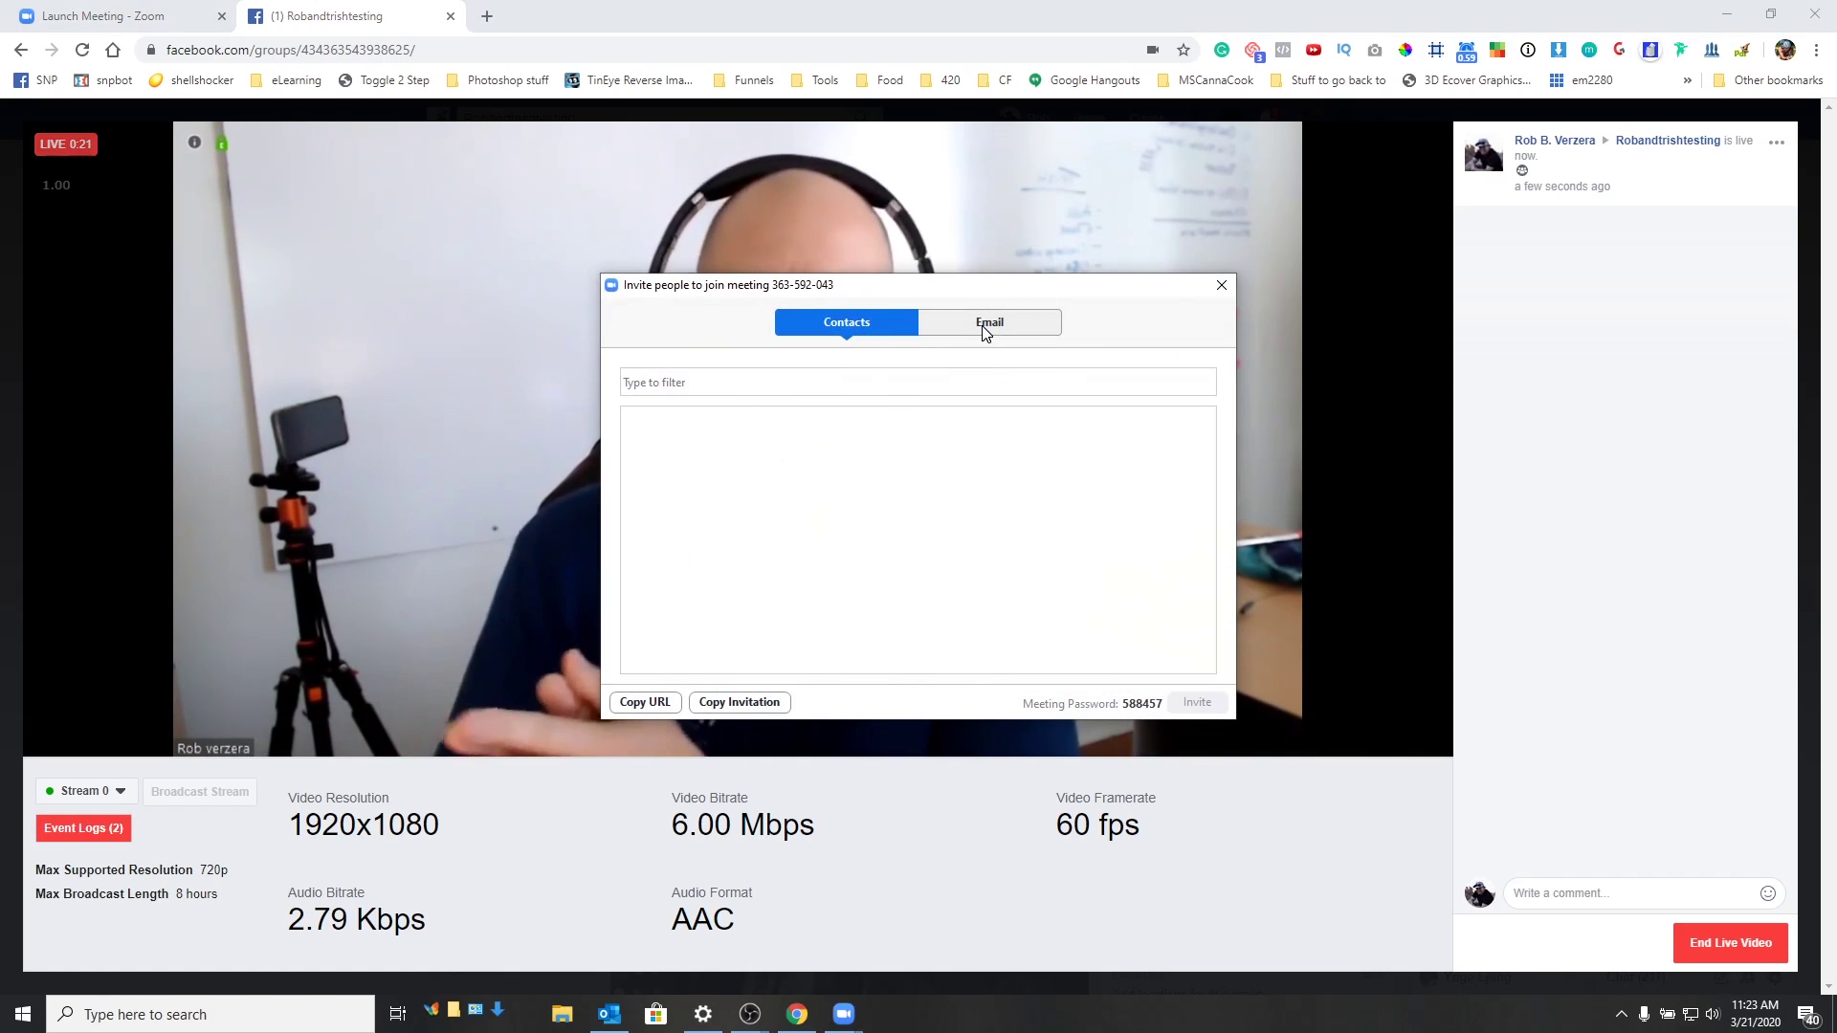
click(644, 702)
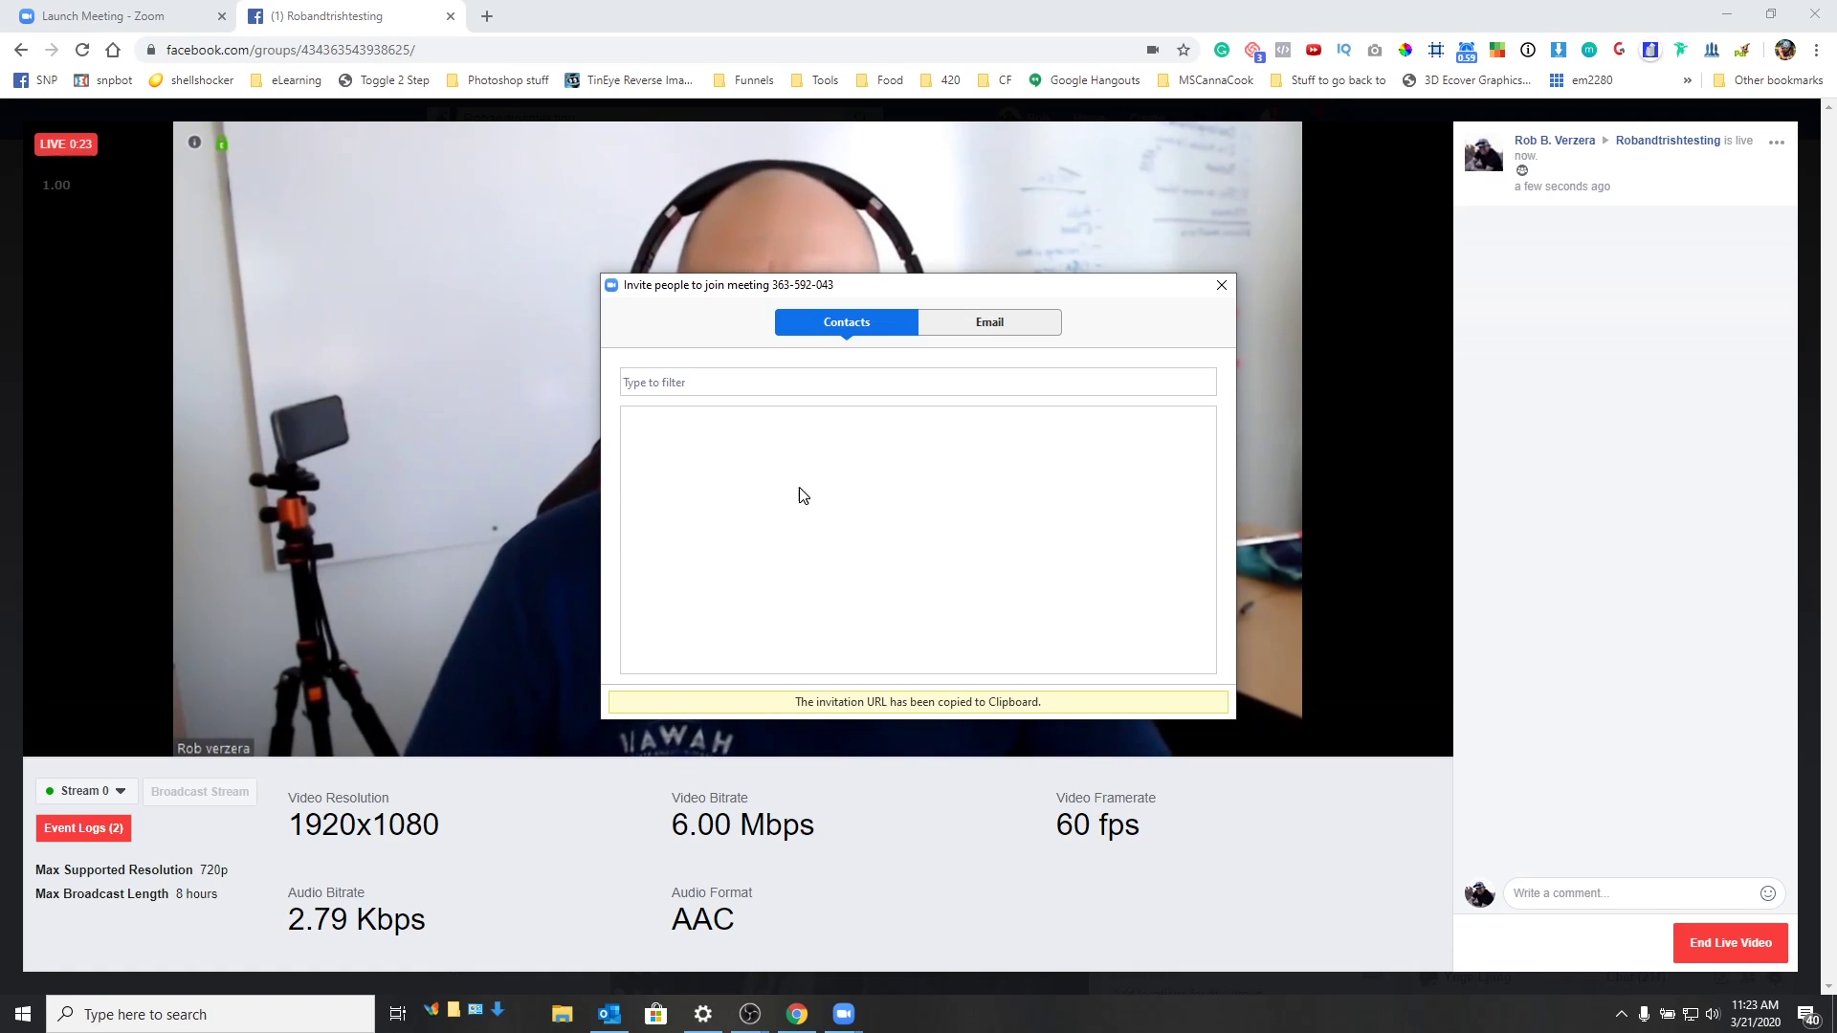
click(1222, 285)
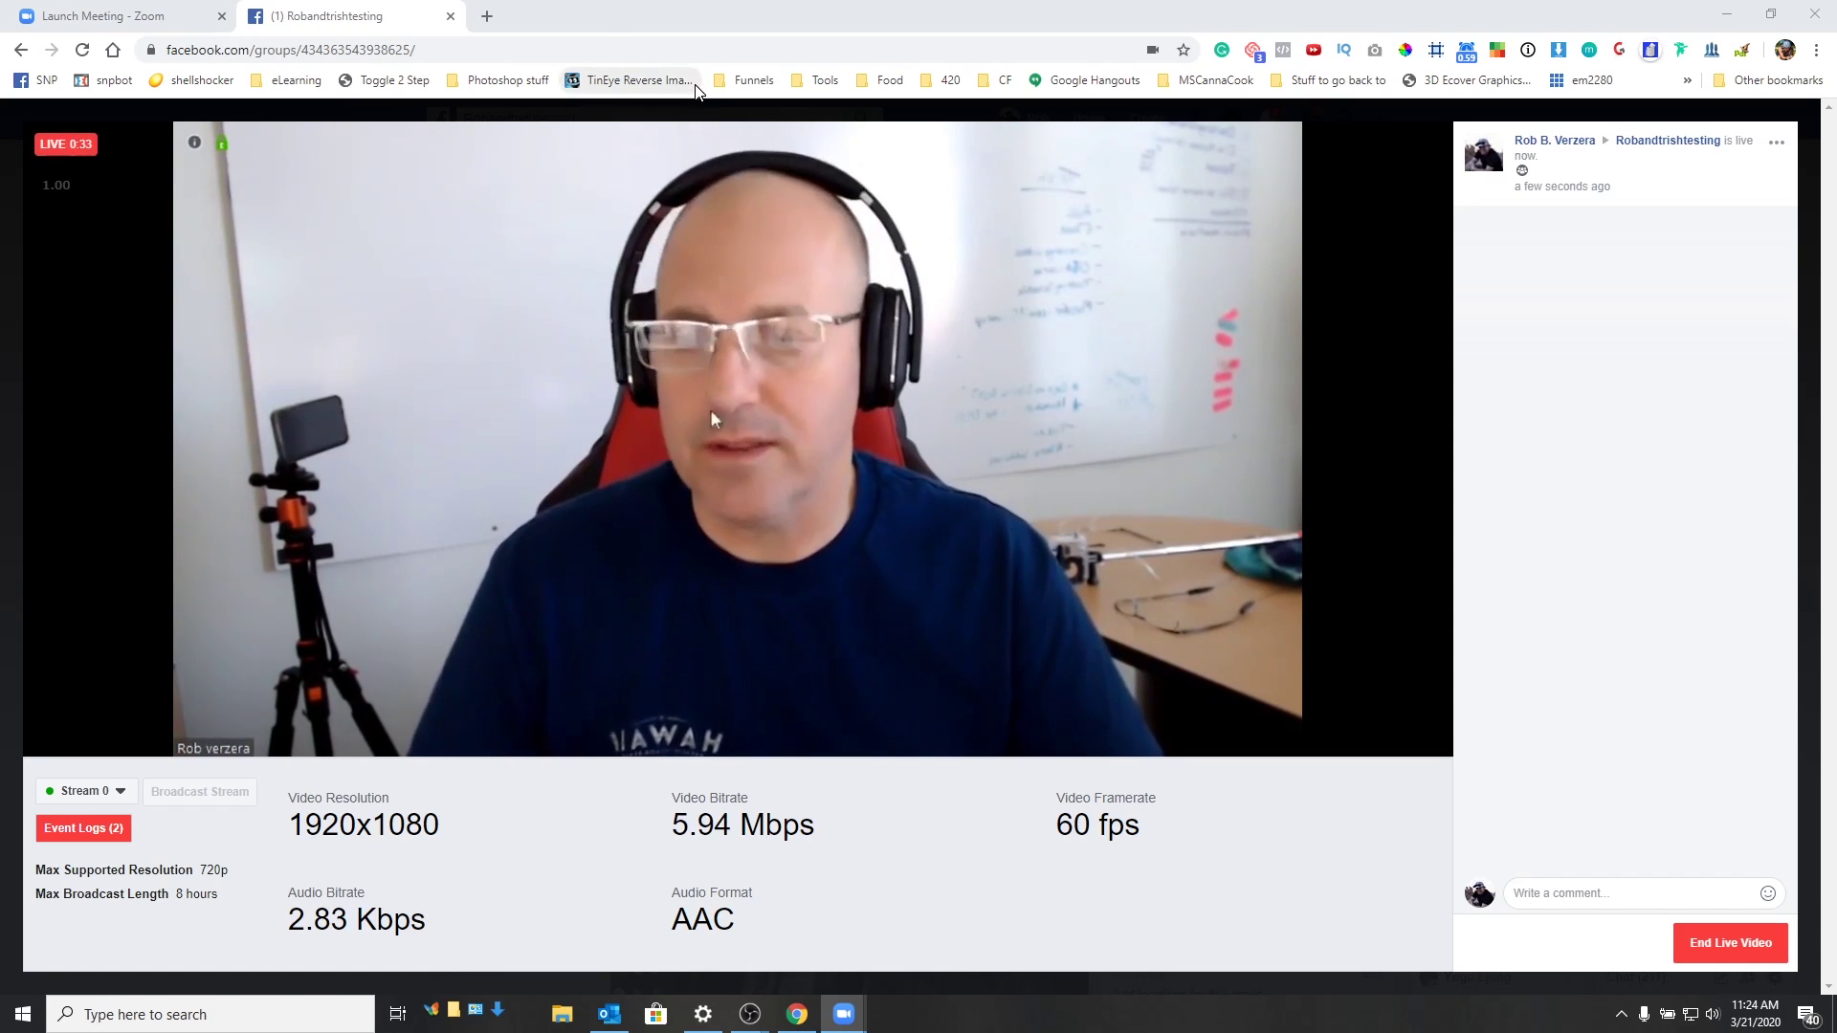
- Load facebook.com in a new tab, open the Robandtrishtesting group, and play its live post
click(487, 16)
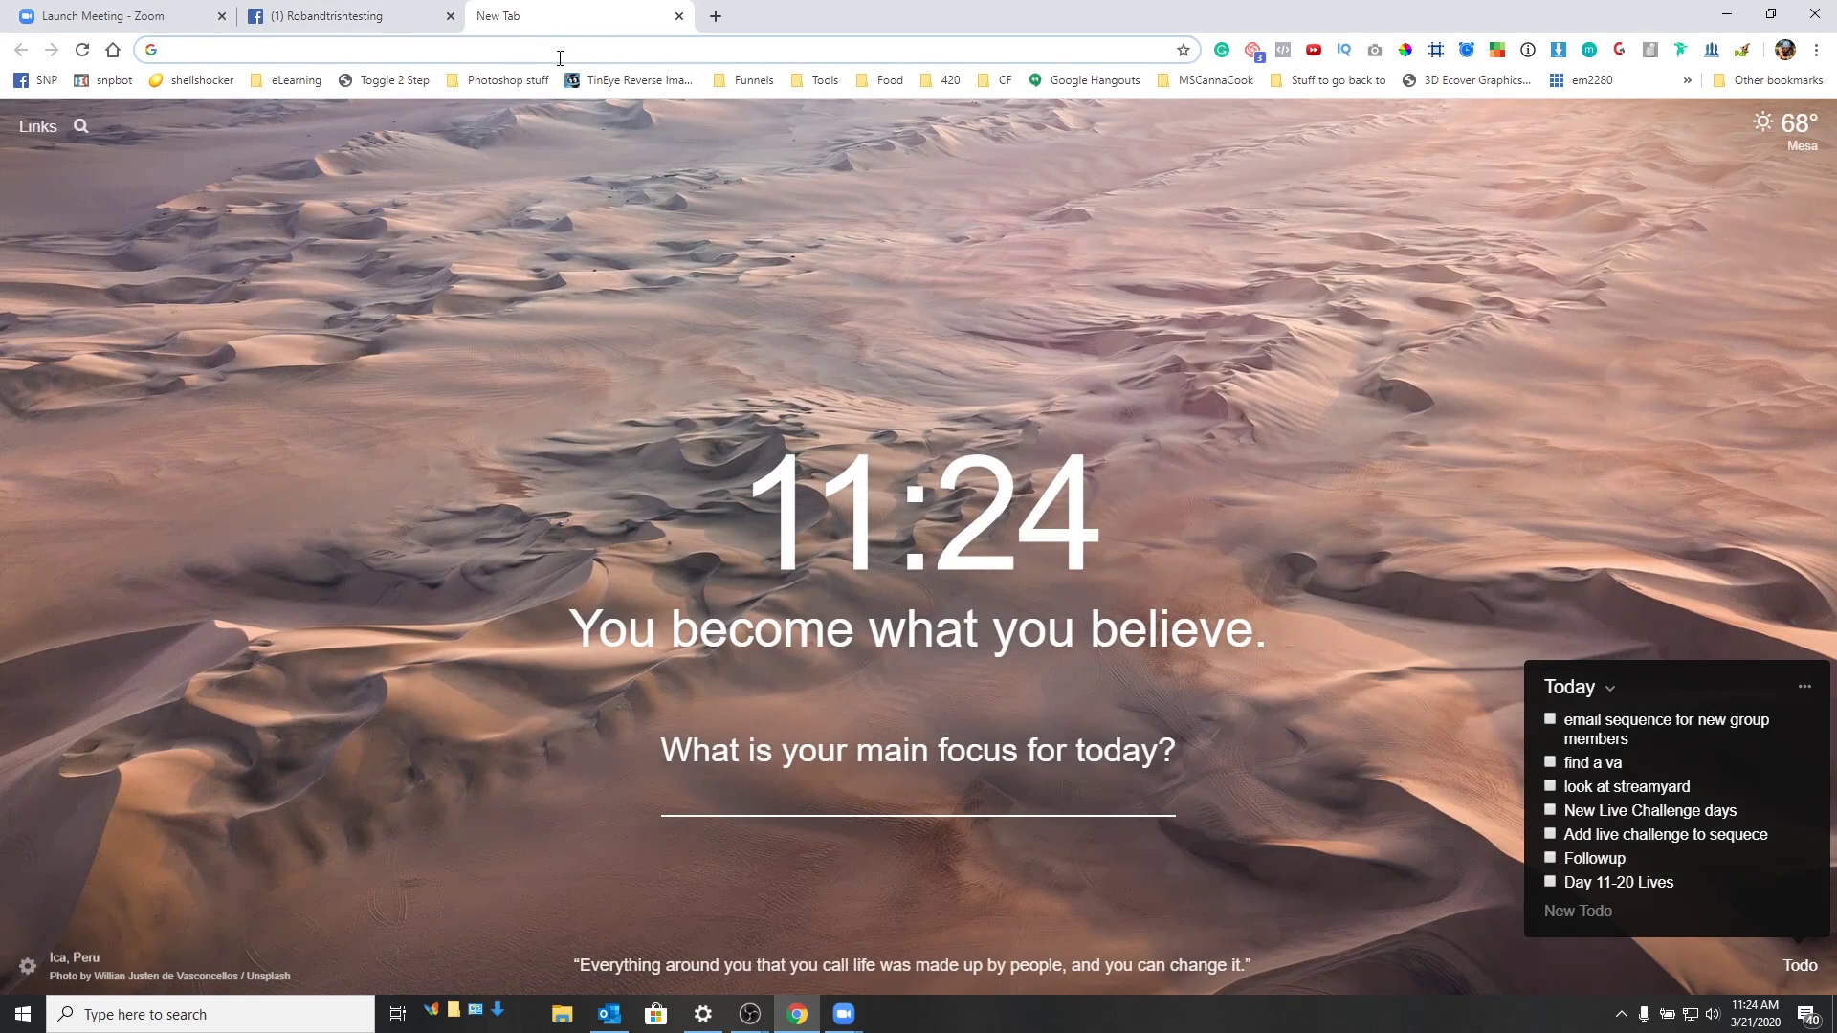
text(facebook.com)
key(Return)
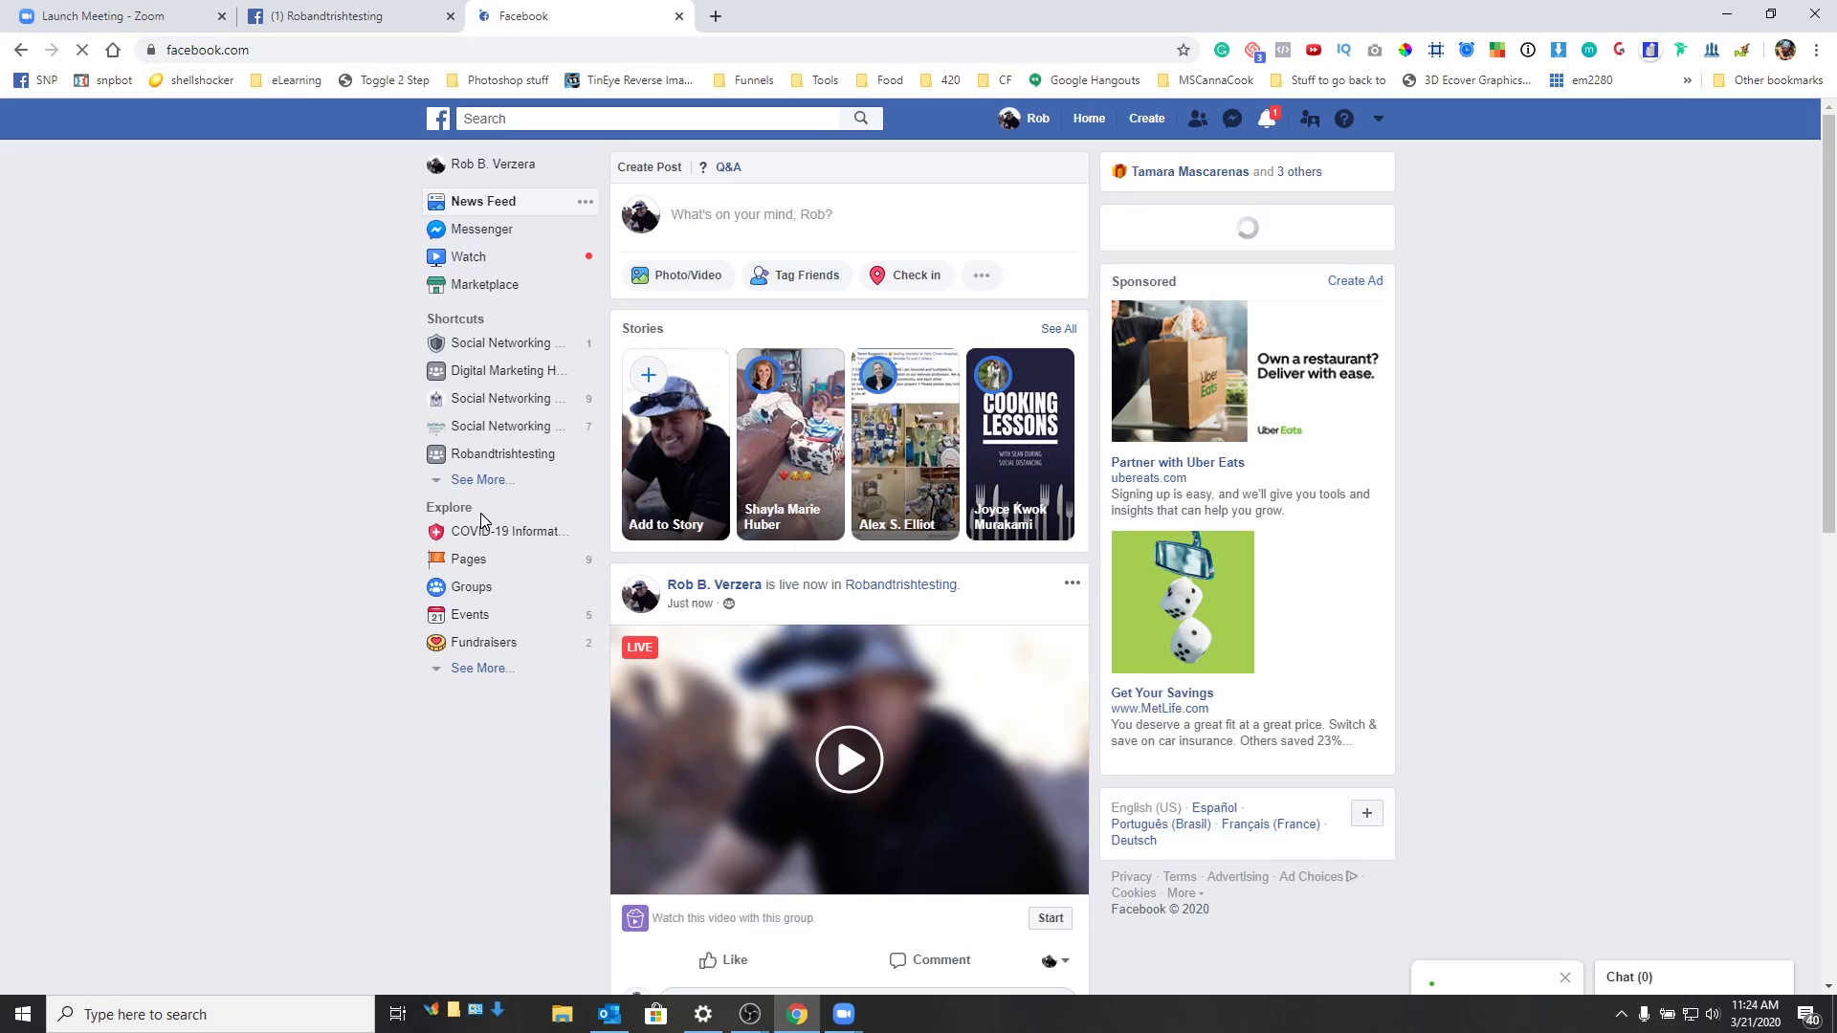
click(485, 457)
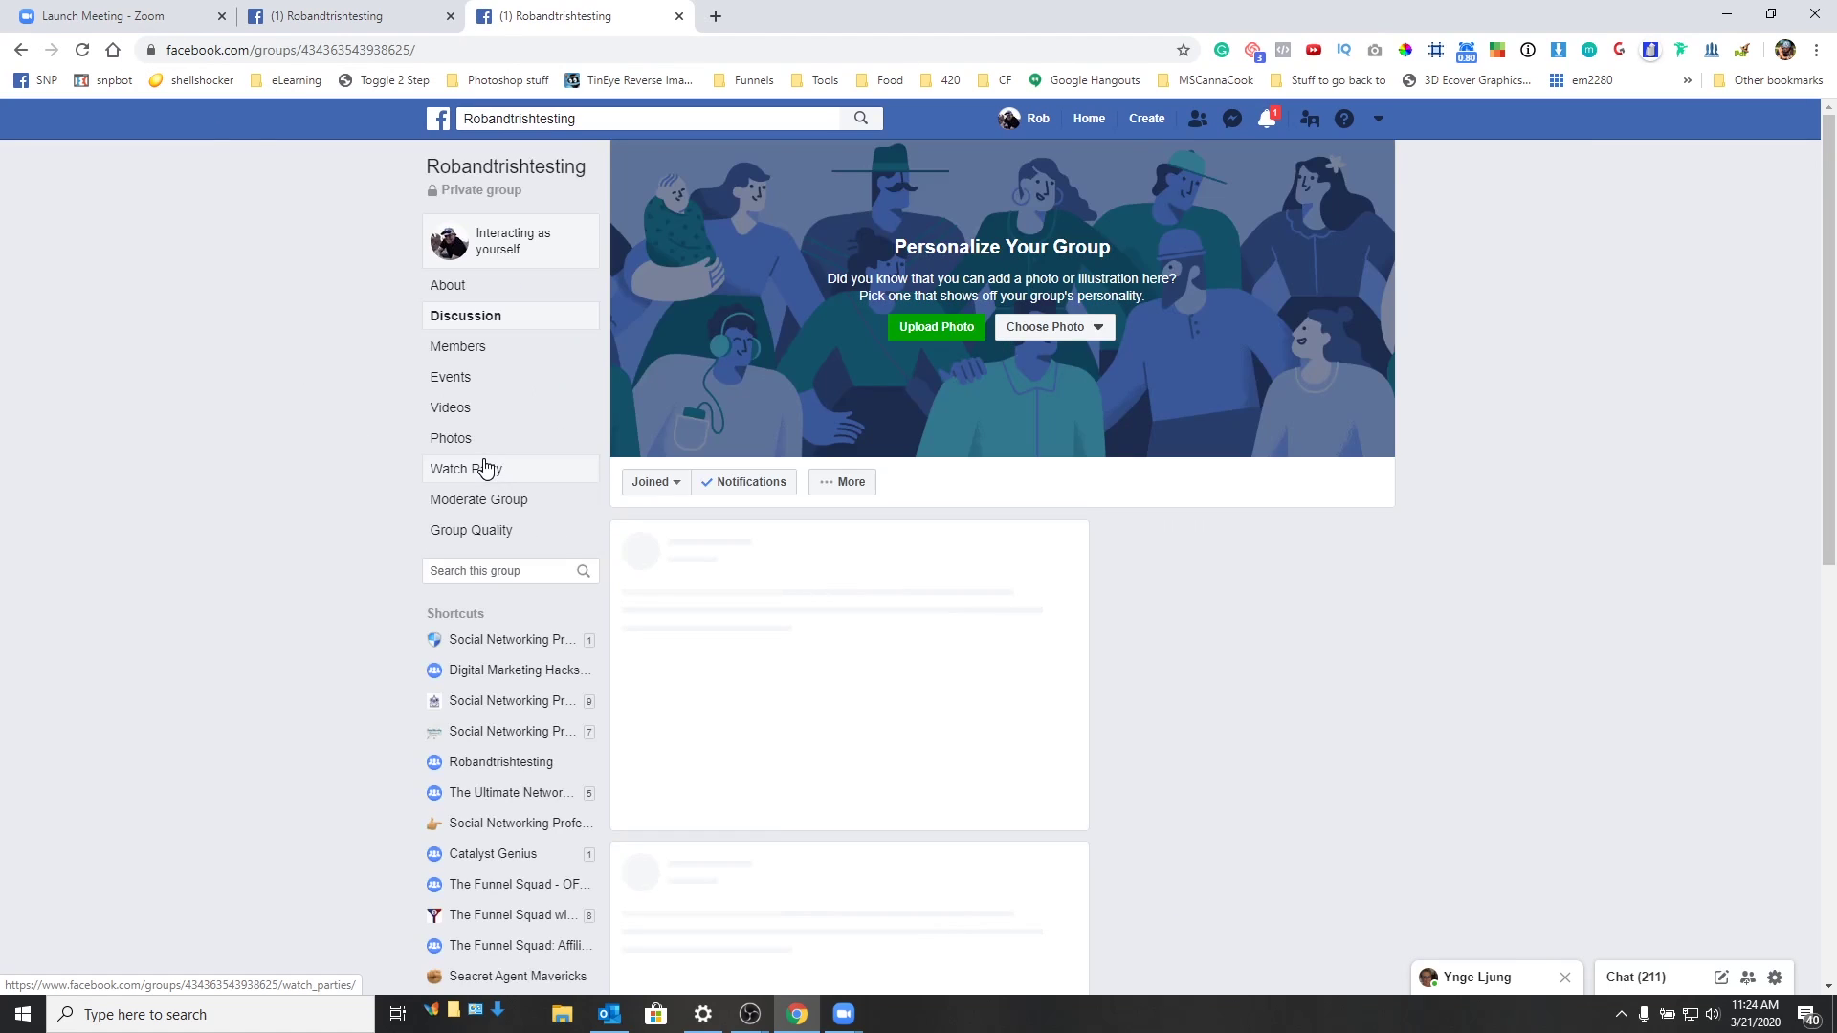
scroll(1000, 525, down, 4)
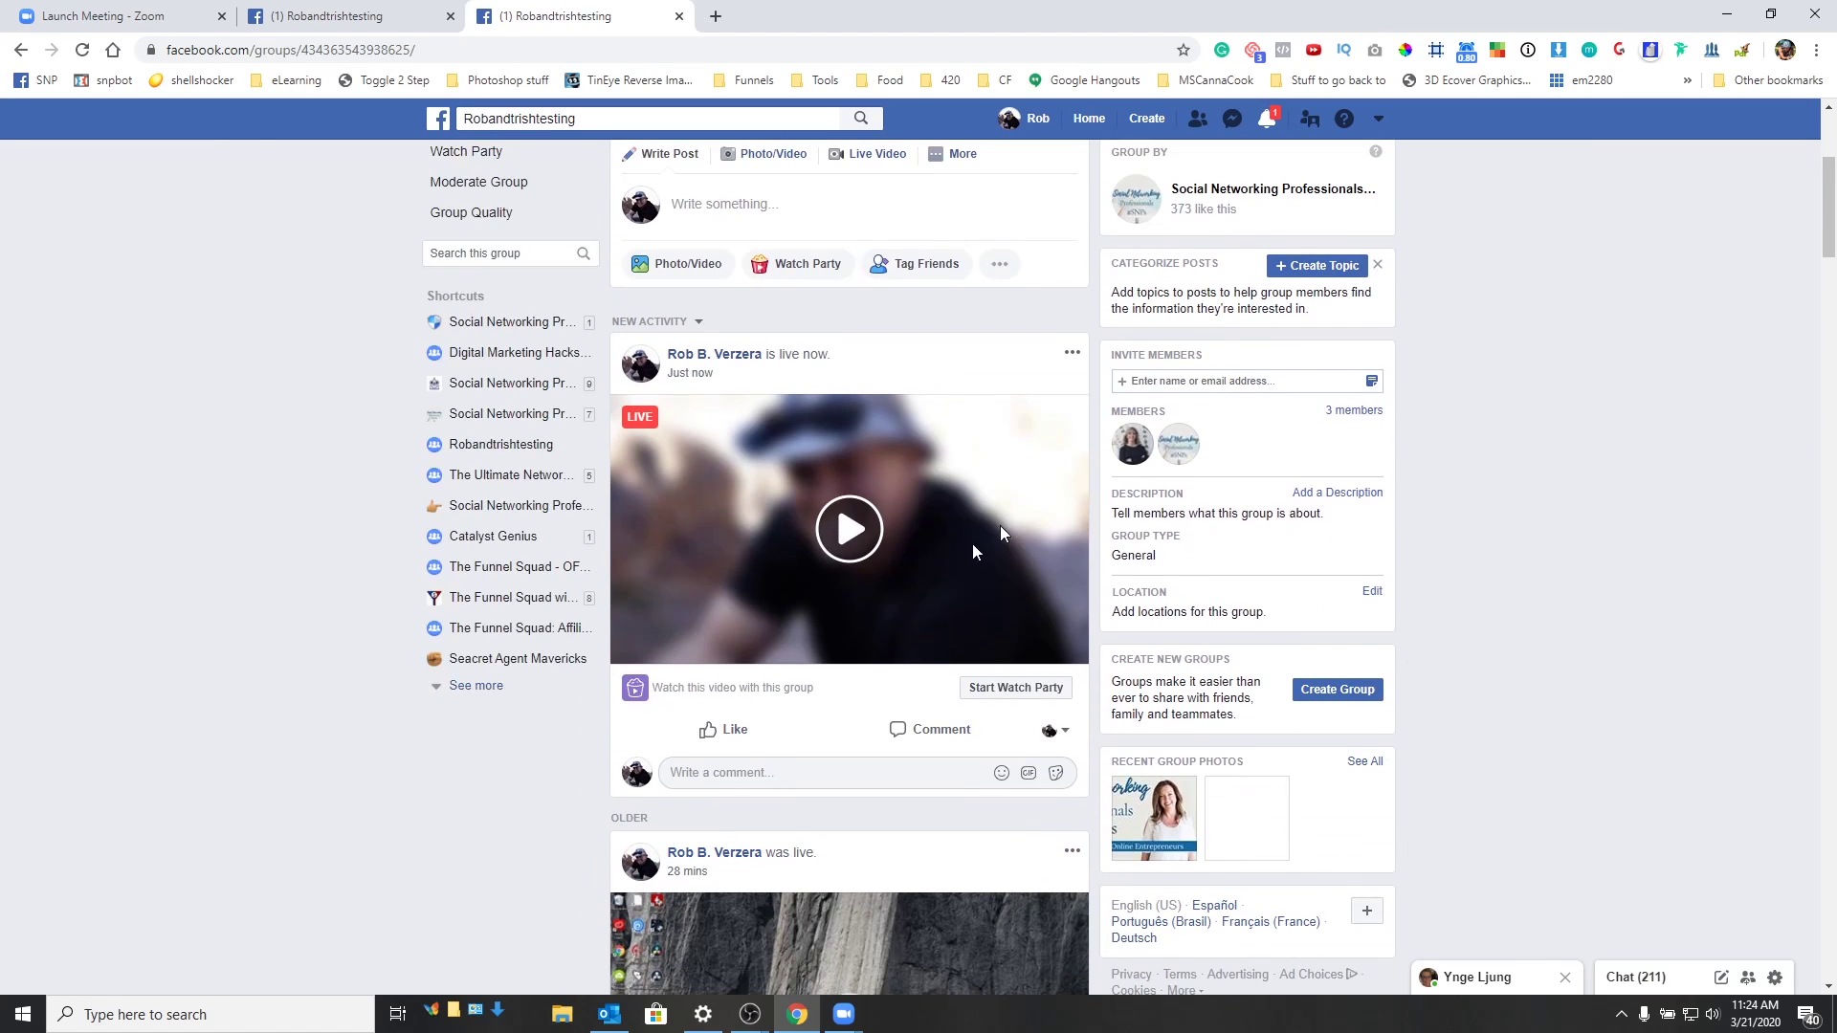
click(850, 528)
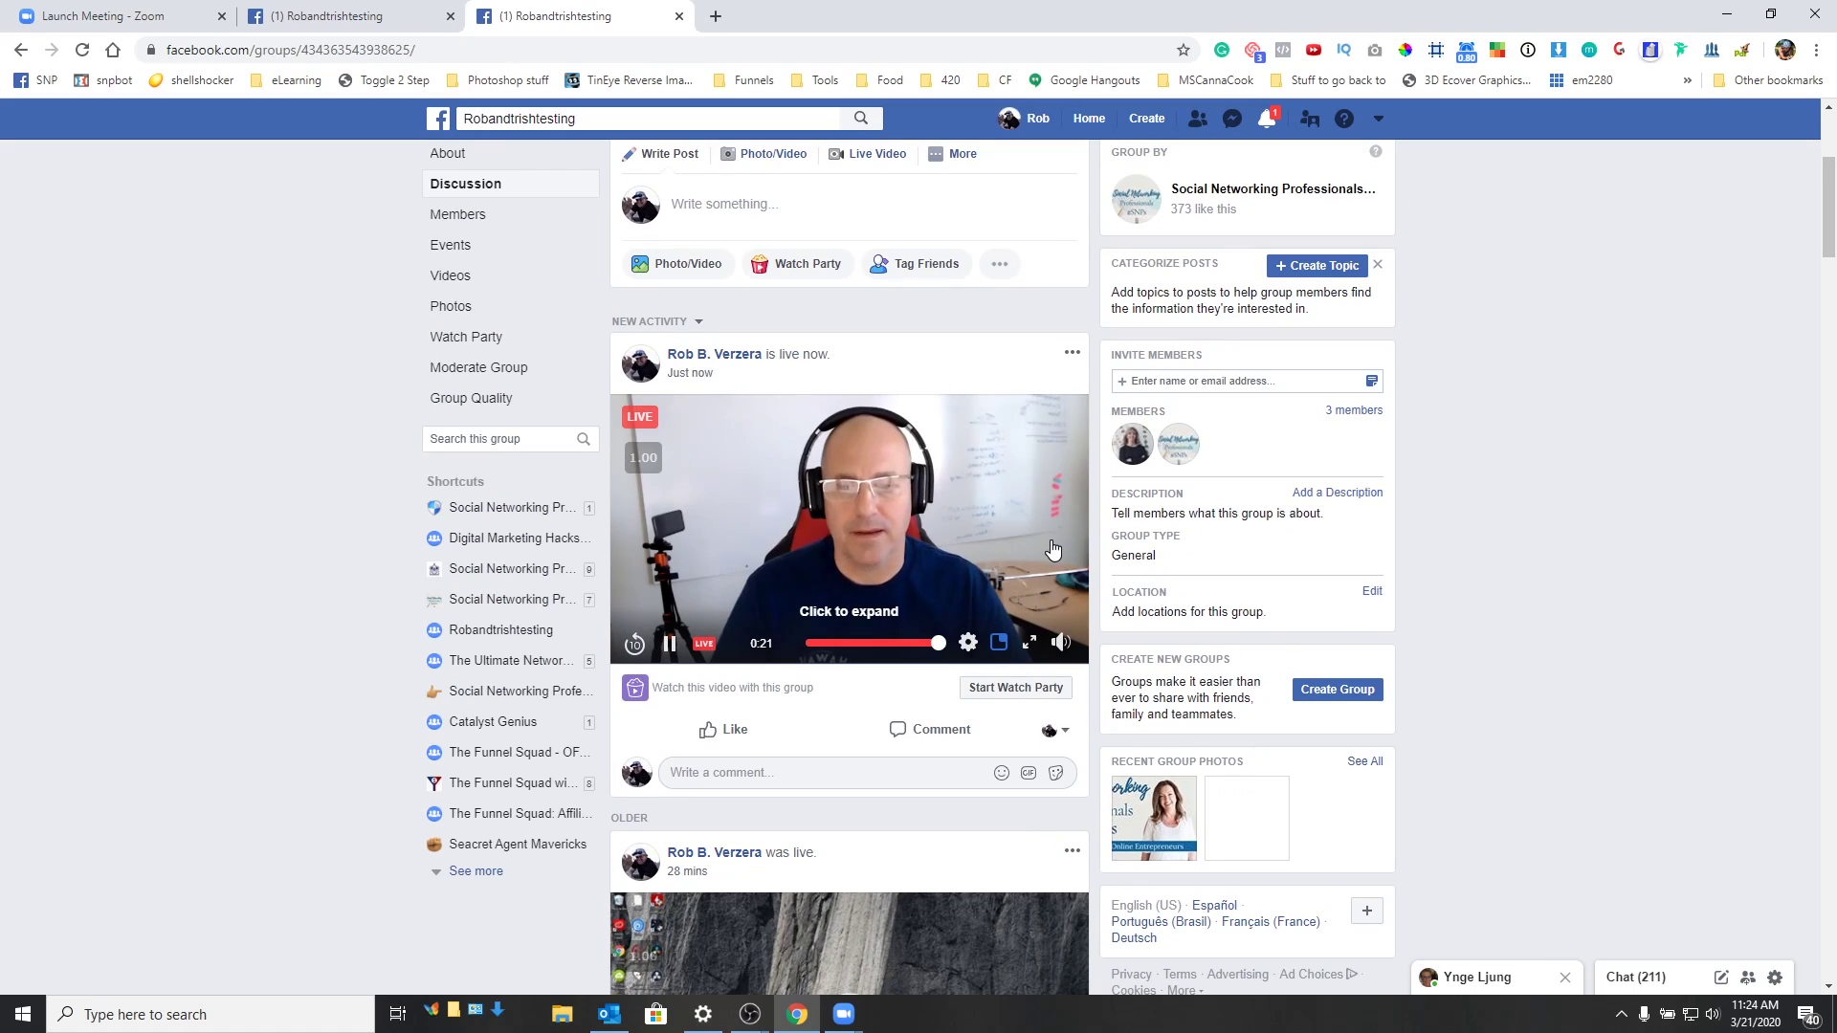